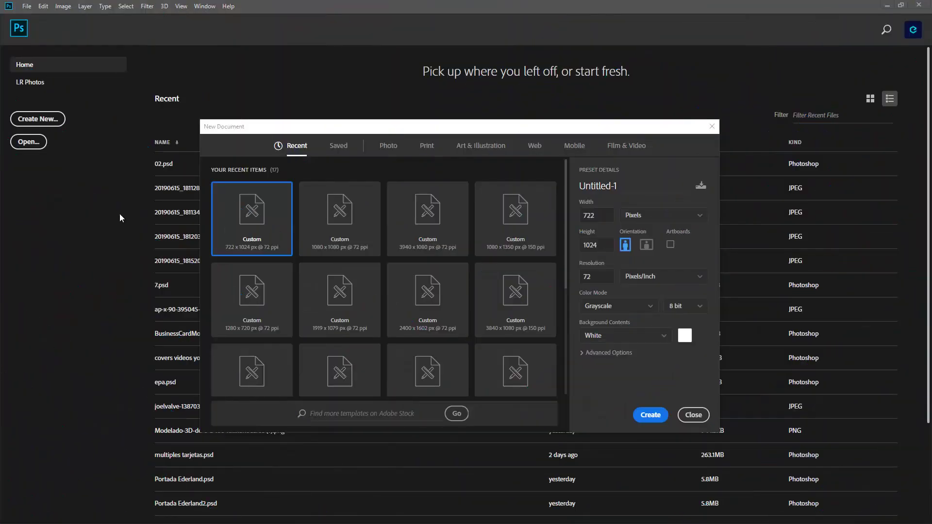
Name the new document 'post' and set its width and height to 1080 pixels.
left_click(693, 415)
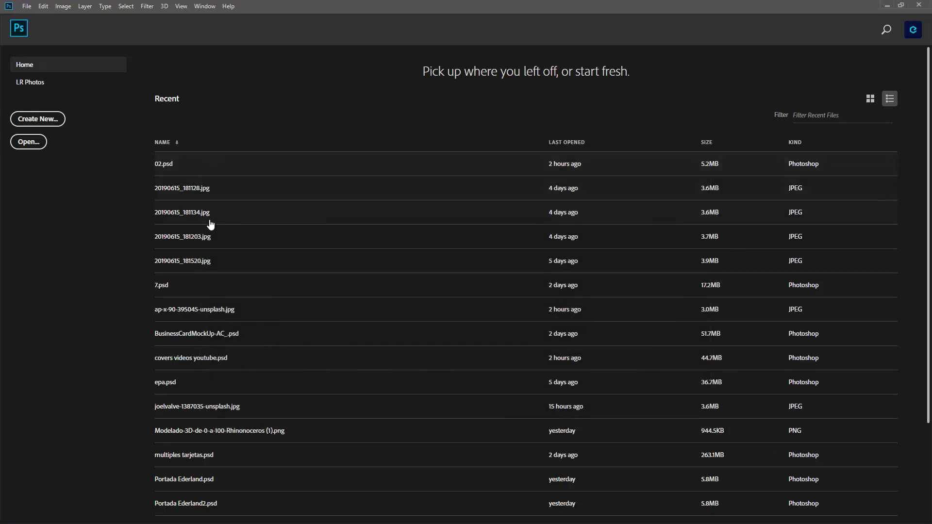
left_click(38, 147)
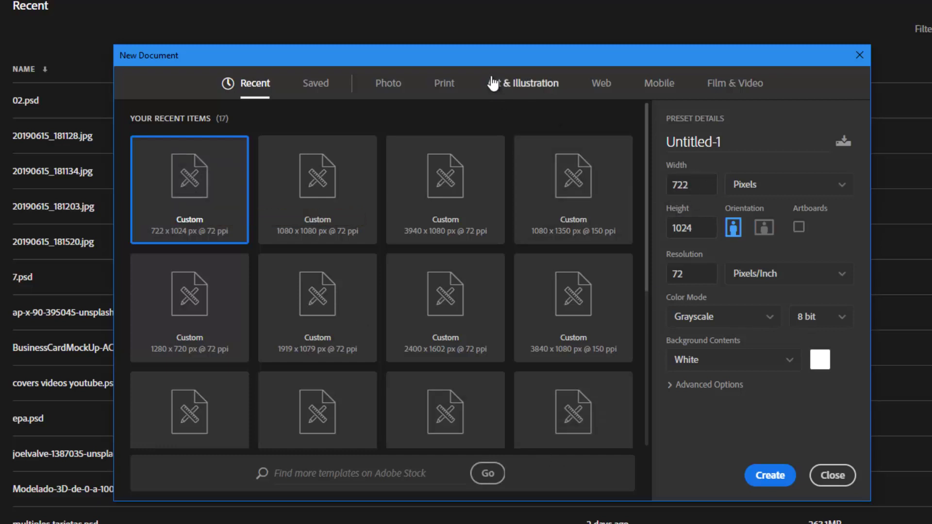
left_click_drag(495, 57, 454, 55)
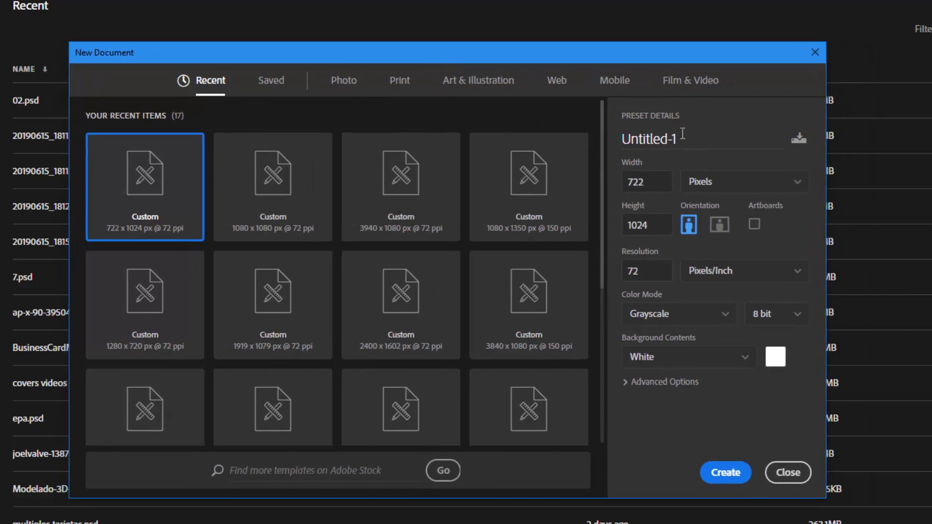
left_click_drag(687, 138, 613, 140)
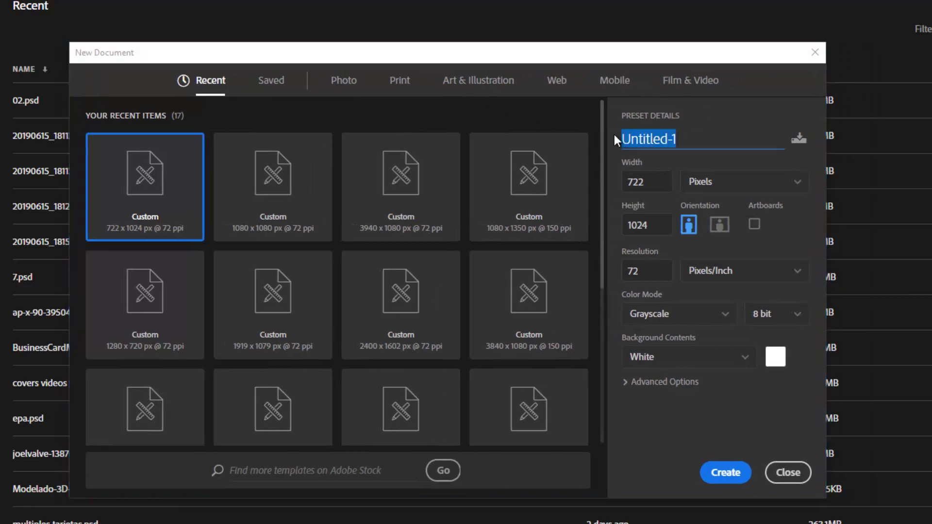
type("pos")
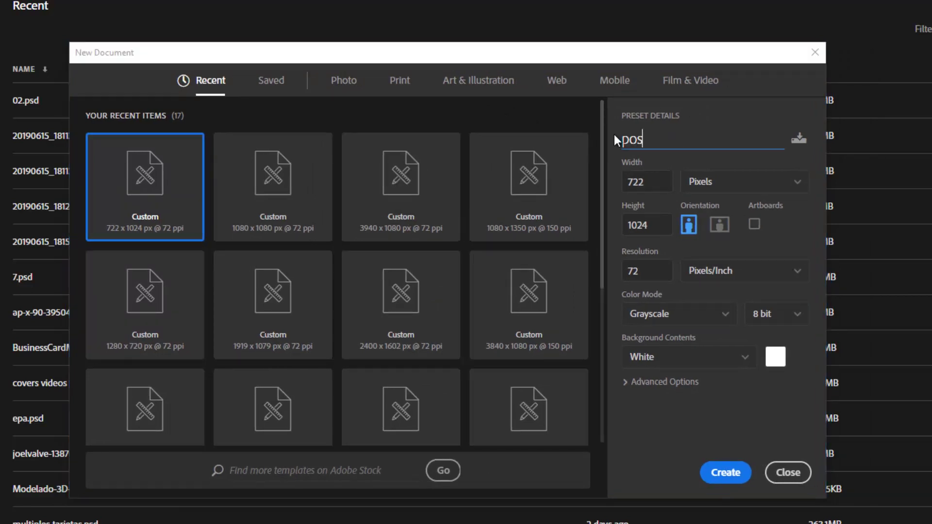
type("t")
key("Tab")
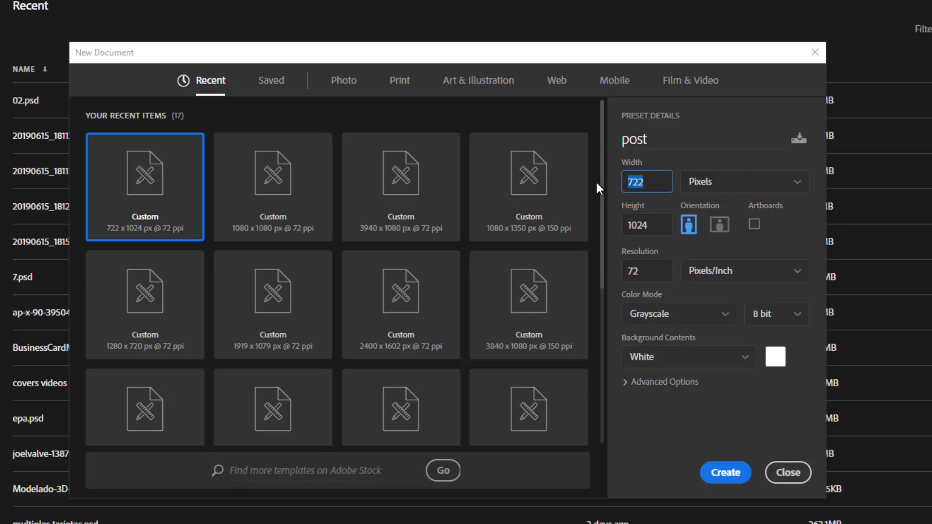
type("1080")
key("Tab")
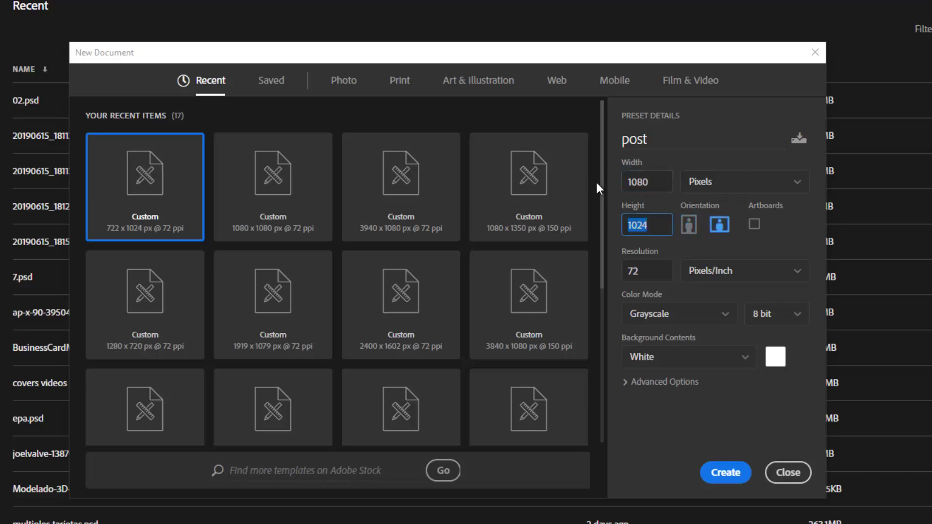
type("1080")
double_click(650, 178)
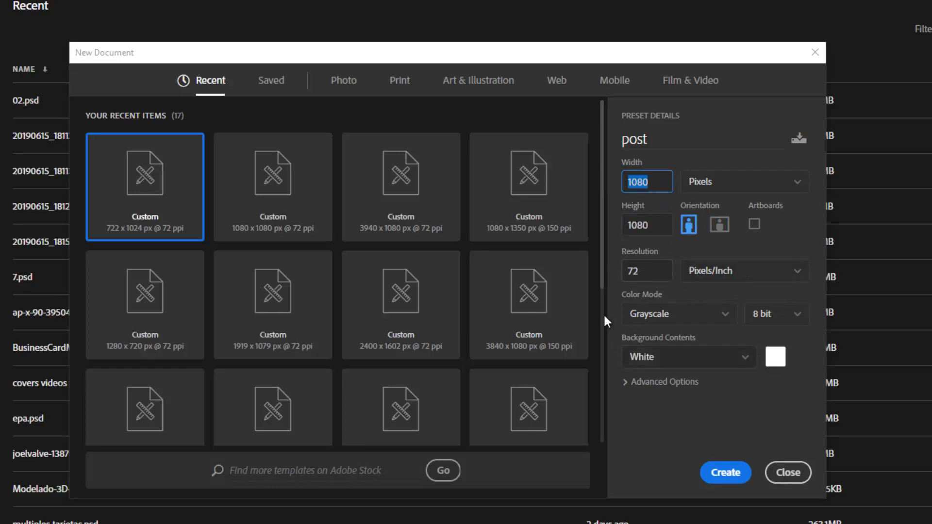
Set the post preset's Color Mode to RGB Color with 8 bit depth.
left_click(703, 320)
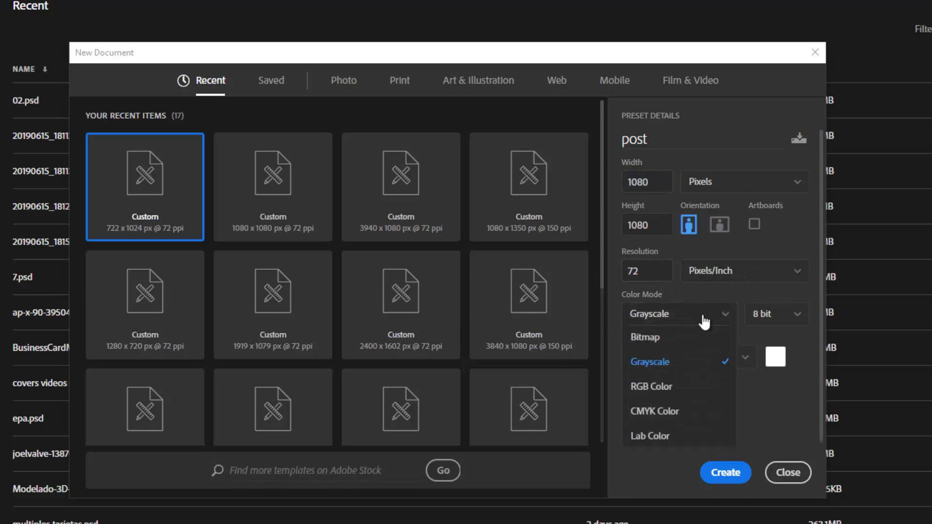
left_click(672, 388)
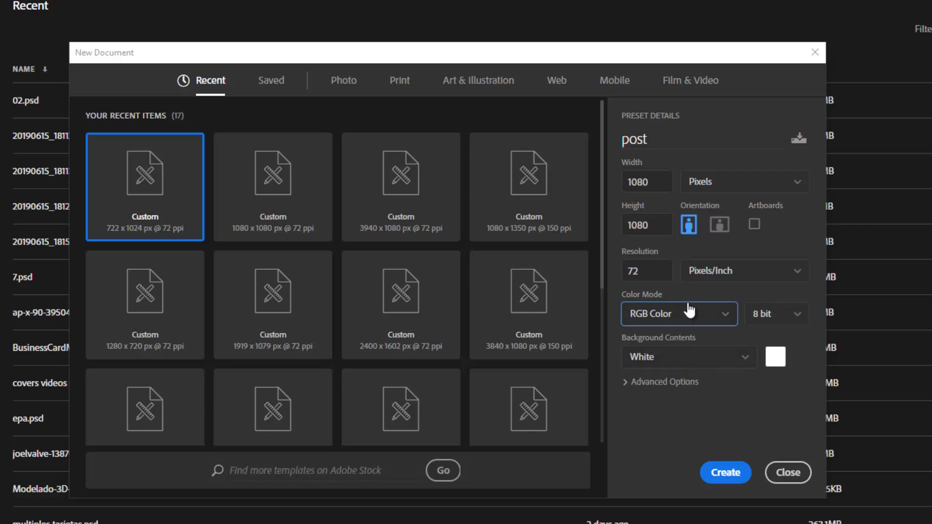
left_click(679, 316)
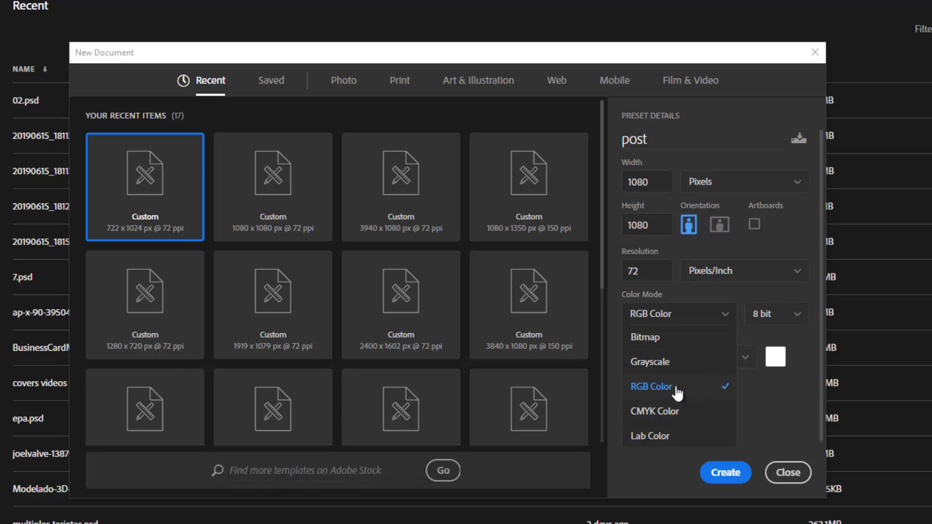
left_click(686, 384)
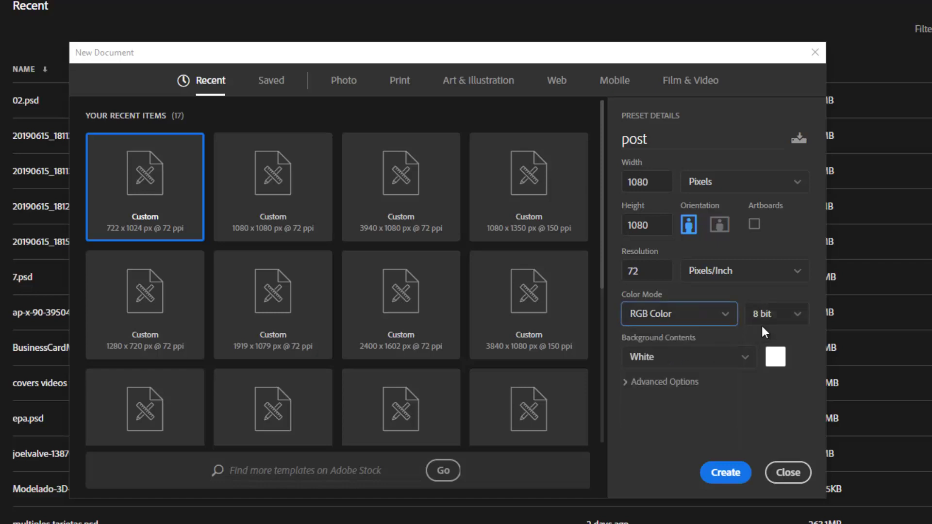
left_click(795, 321)
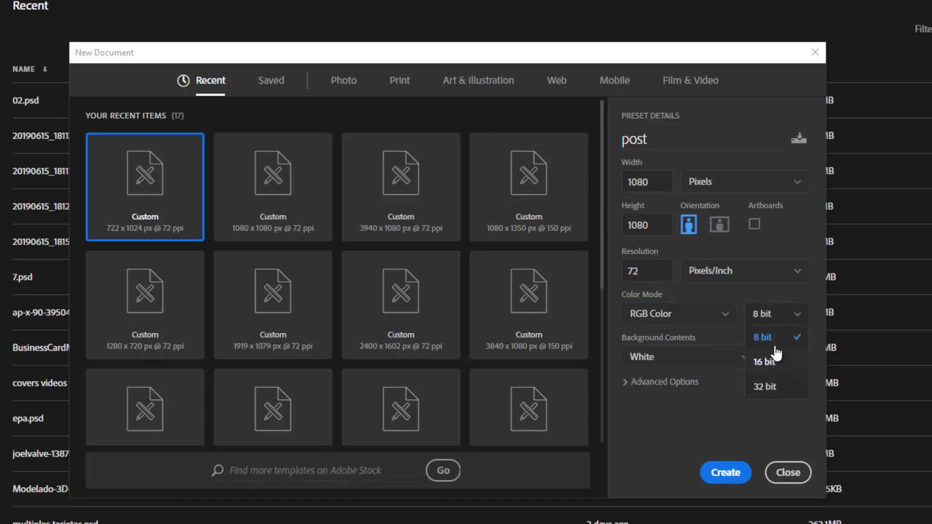
left_click(707, 434)
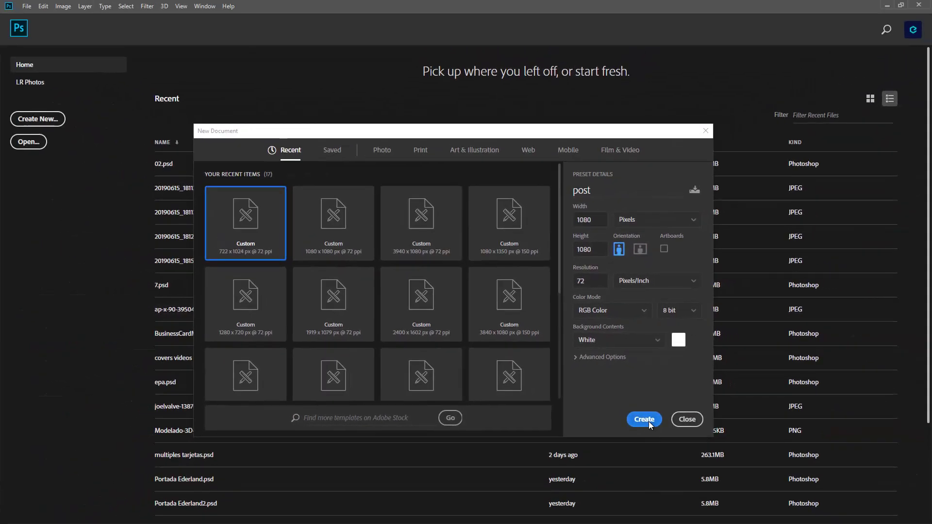
Create the blank 1080 × 1080 post canvas and bring up the 01 photo folder.
left_click(649, 420)
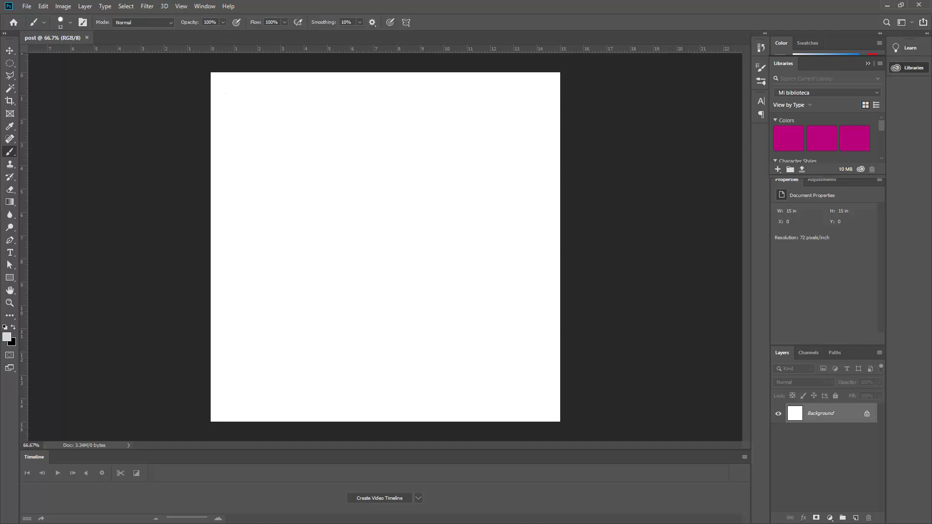
key("alt+Tab")
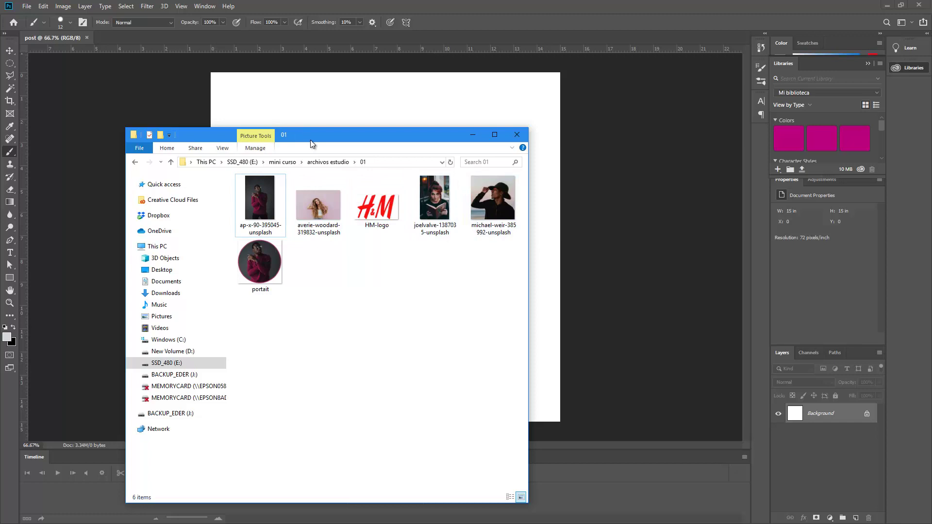
Open the ap-x-90-395045-unsplash photo in Photoshop from File Explorer.
left_click_drag(313, 139, 0, 120)
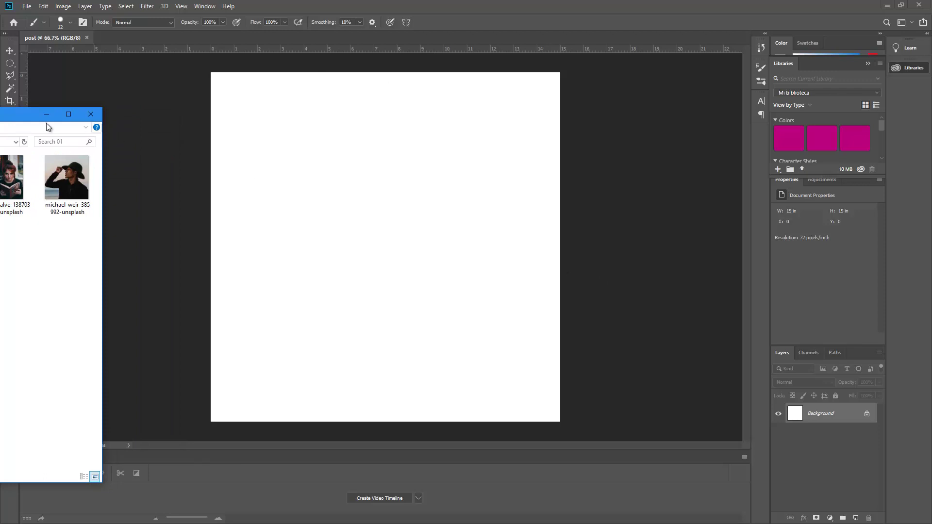
left_click_drag(42, 125, 490, 138)
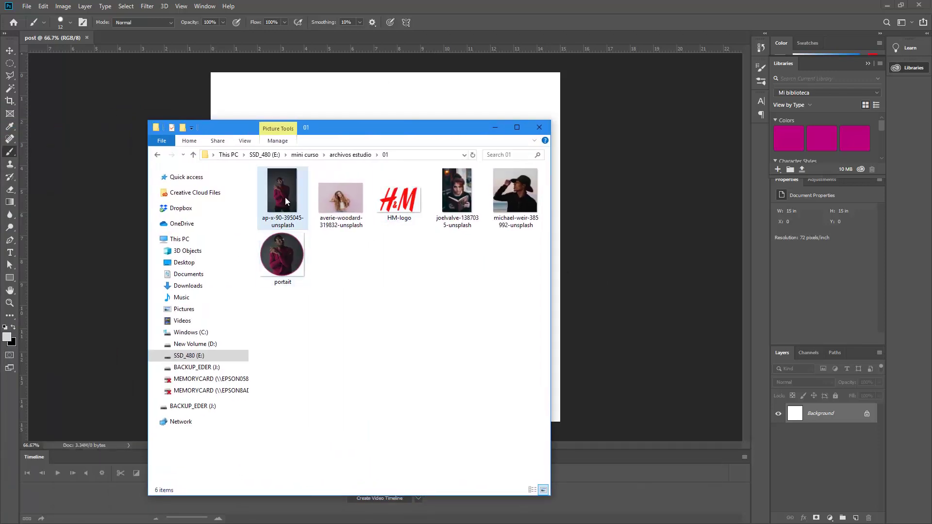
left_click(280, 257)
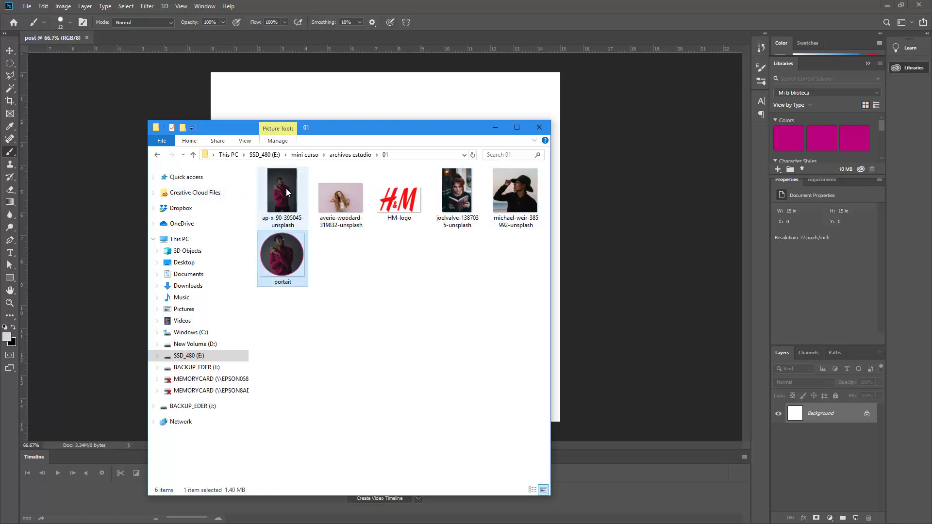
left_click_drag(354, 128, 330, 130)
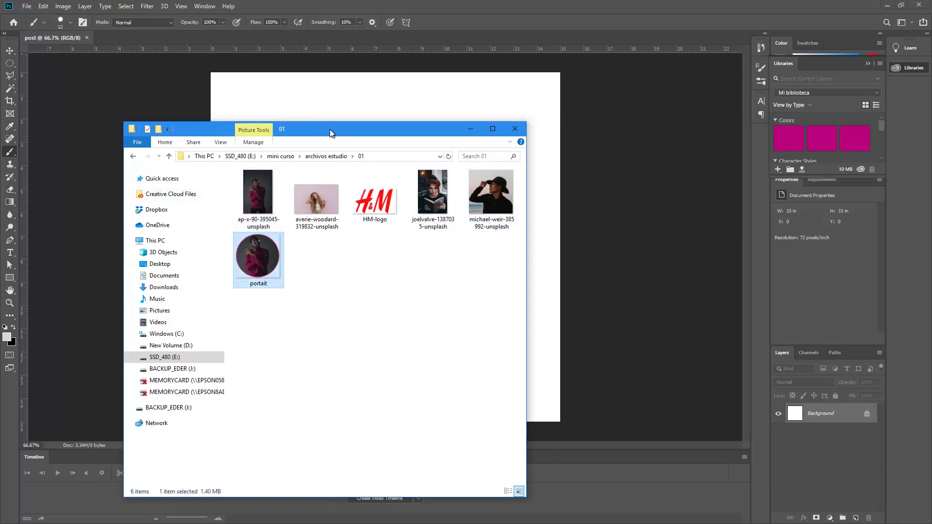
right_click(258, 191)
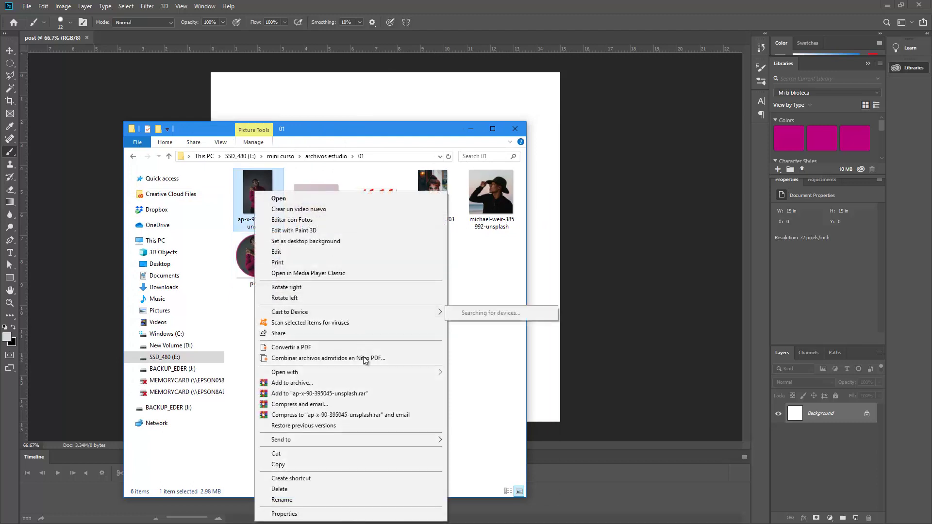
mouse_move(284, 372)
left_click(479, 394)
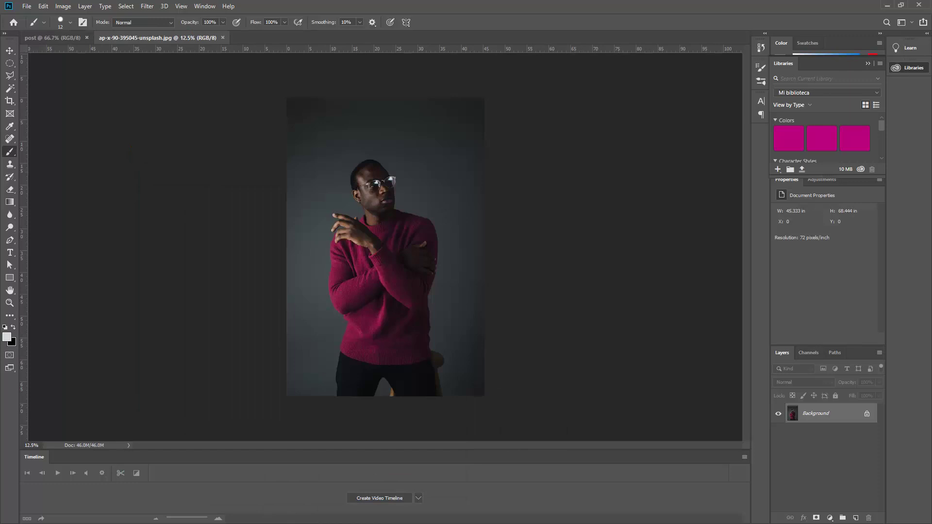
Open the averie-woodard, joelvalve and michael-weir photos together by dragging them into Photoshop.
key("alt+Tab")
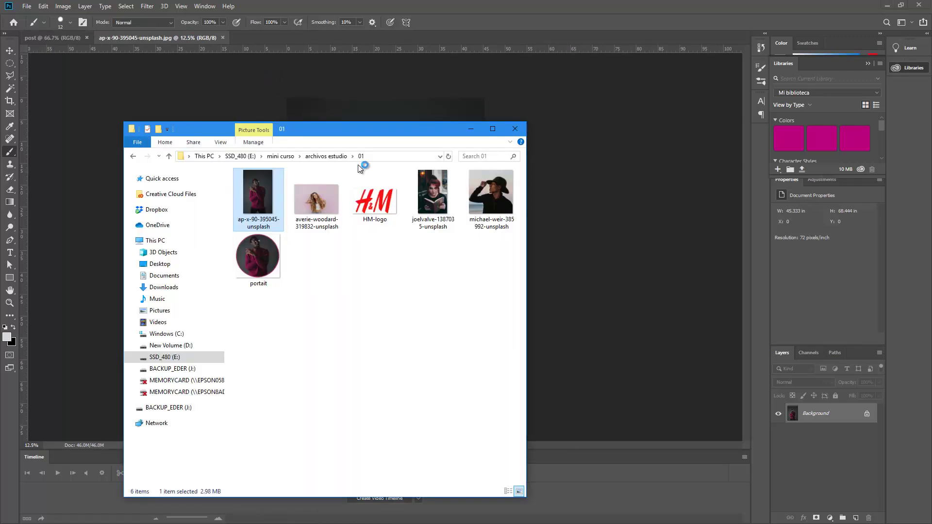
left_click(338, 203)
left_click(432, 199, "ctrl")
left_click(491, 203, "ctrl")
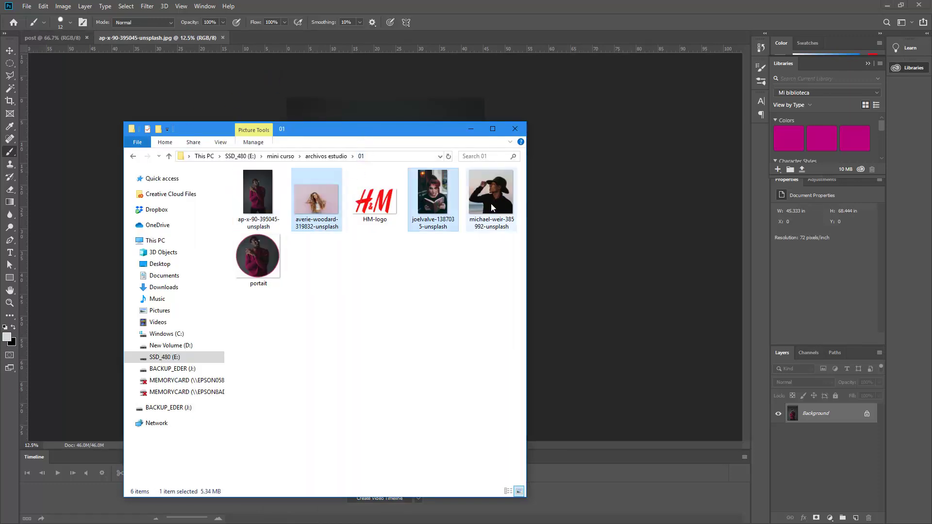
left_click_drag(486, 194, 541, 37)
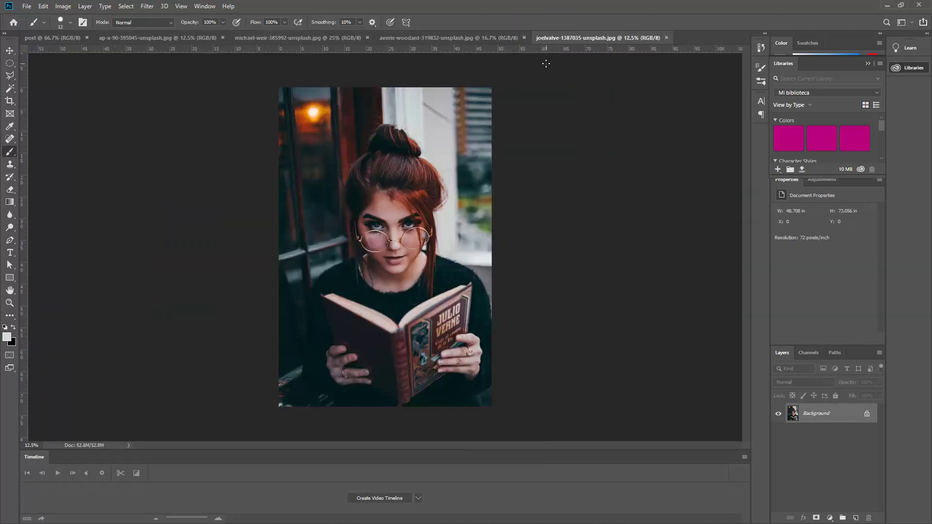
Review each open photo, ending on the ap-x-90 portrait of the man in magenta.
left_click(53, 35)
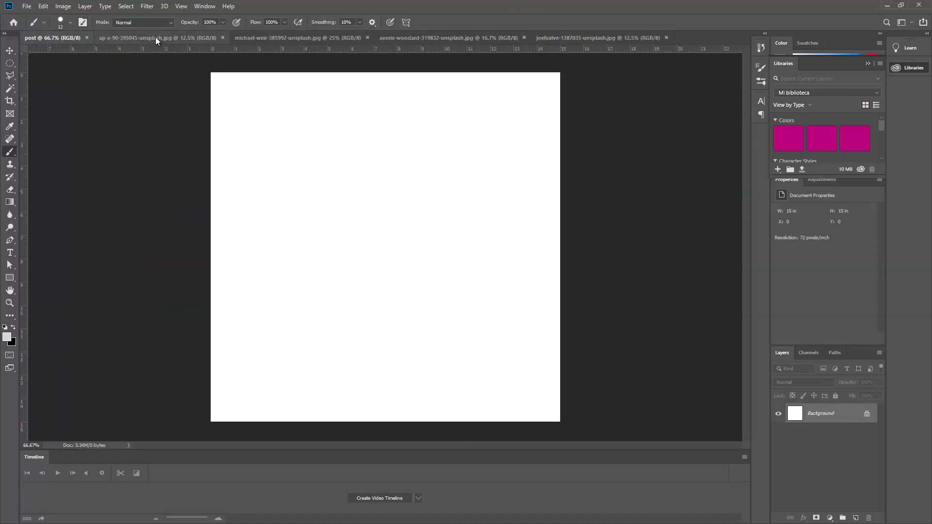
left_click(156, 37)
left_click(297, 38)
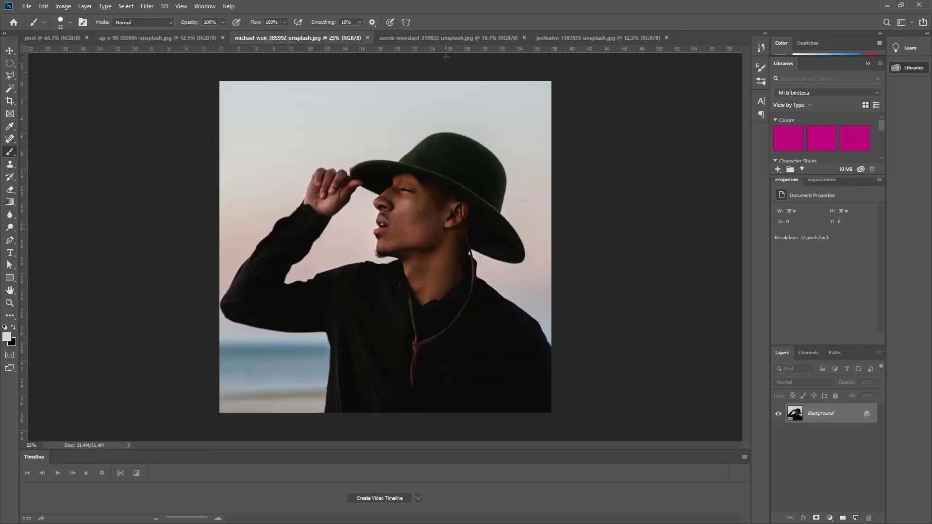
left_click(459, 37)
left_click(583, 37)
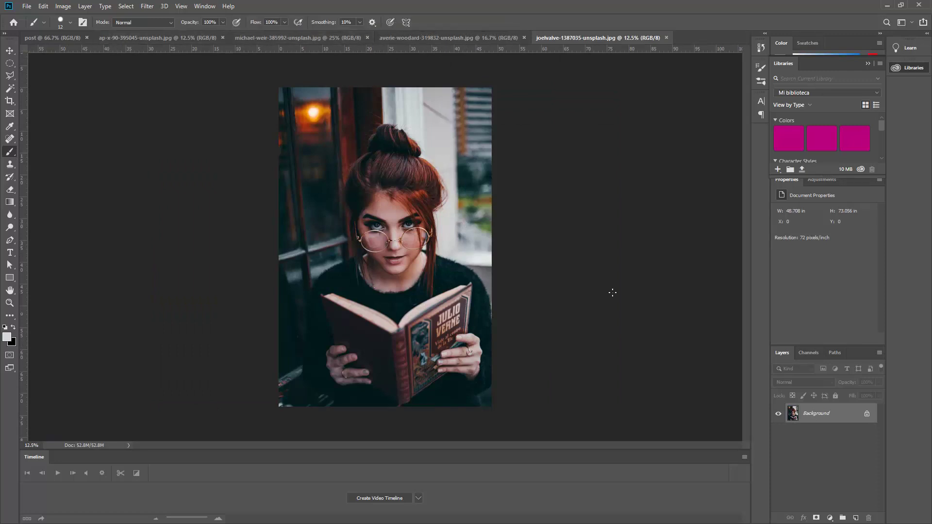
left_click(53, 37)
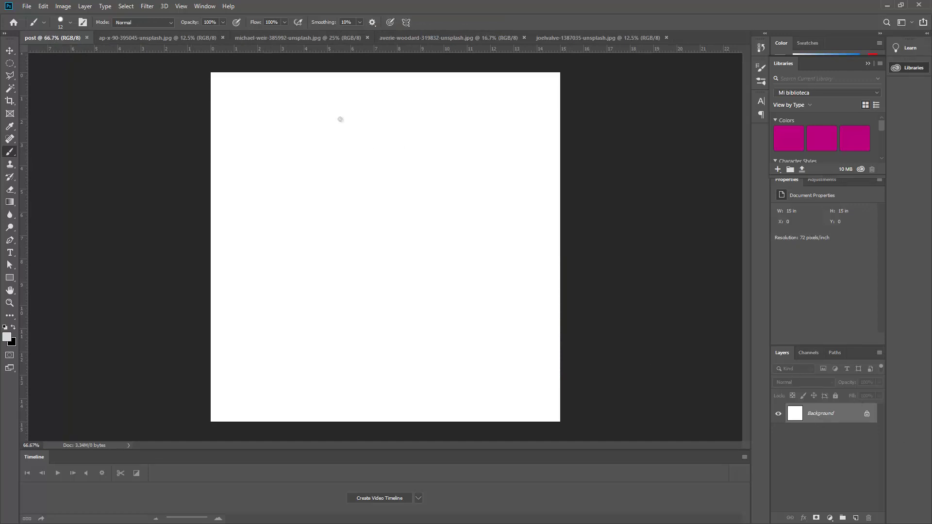
left_click(136, 37)
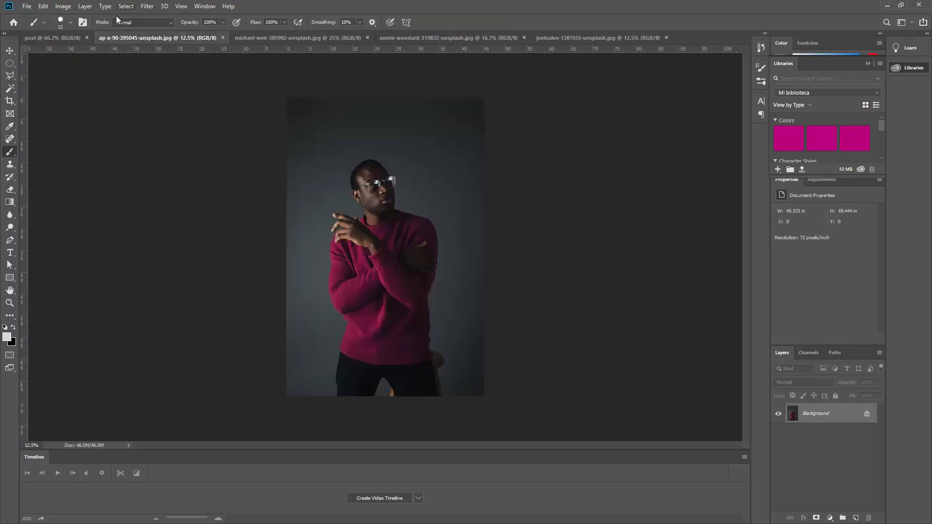
Unlock the ap-x-90 background layer and draw a square selection around the man's head.
double_click(837, 415)
key("Return")
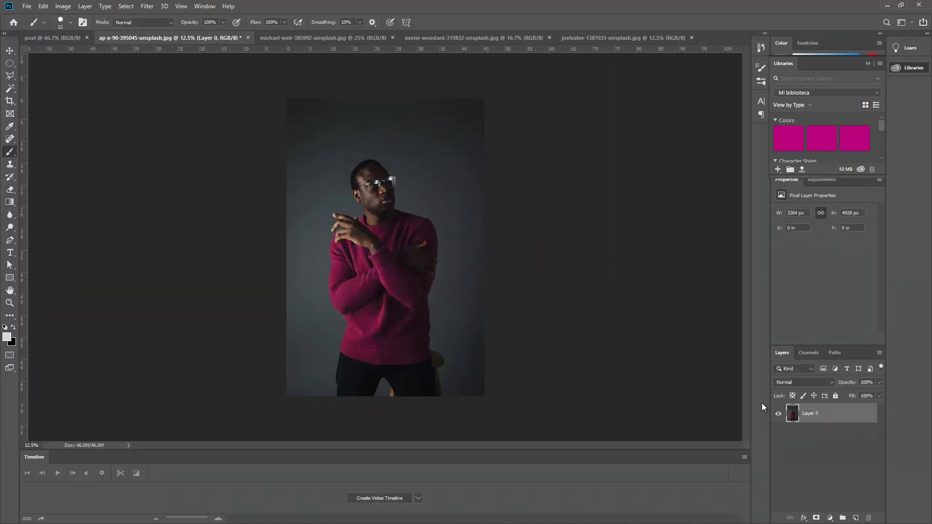
left_click(11, 65)
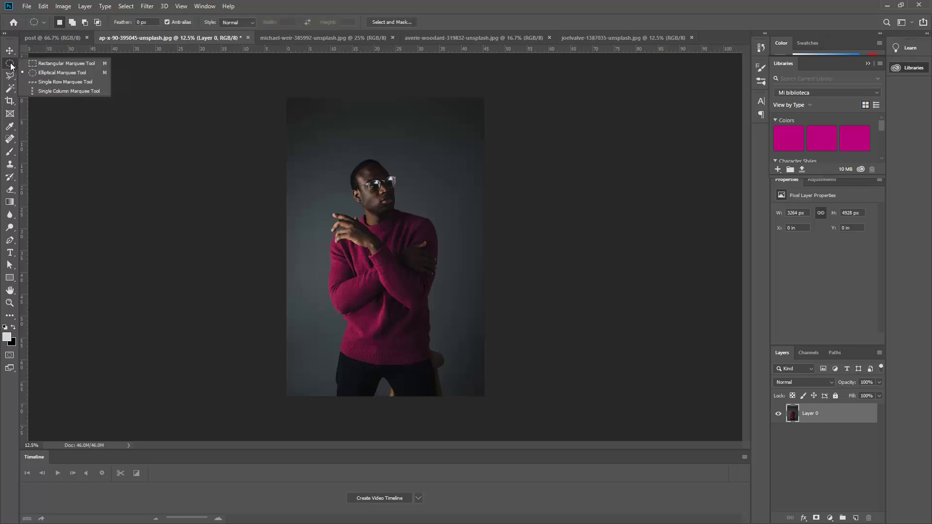
left_click(51, 63)
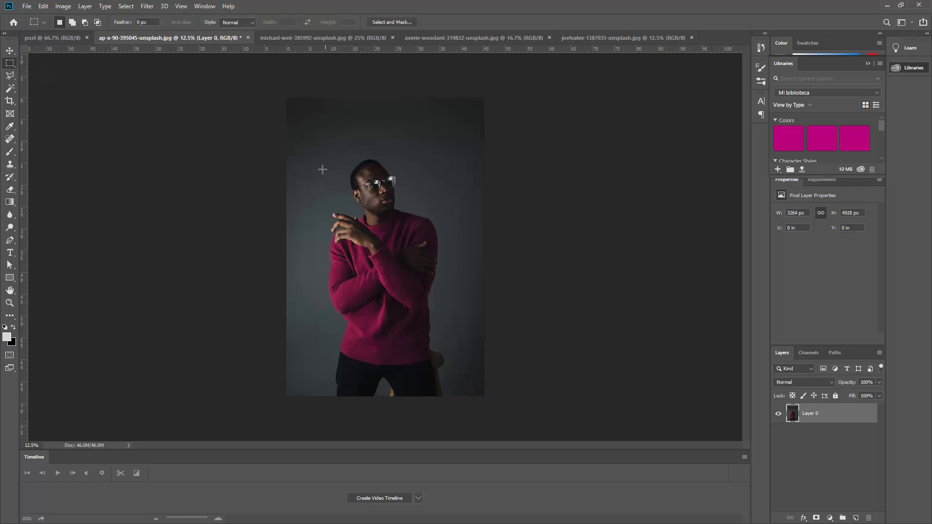
mouse_move(322, 162)
left_mouse_down()
mouse_move(374, 206)
mouse_move(394, 241)
mouse_move(388, 226)
left_mouse_up()
left_click_drag(388, 226, 361, 183)
left_click_drag(384, 206, 450, 268)
Cut the square and paste it into the post as Layer 1.
key("ctrl+x")
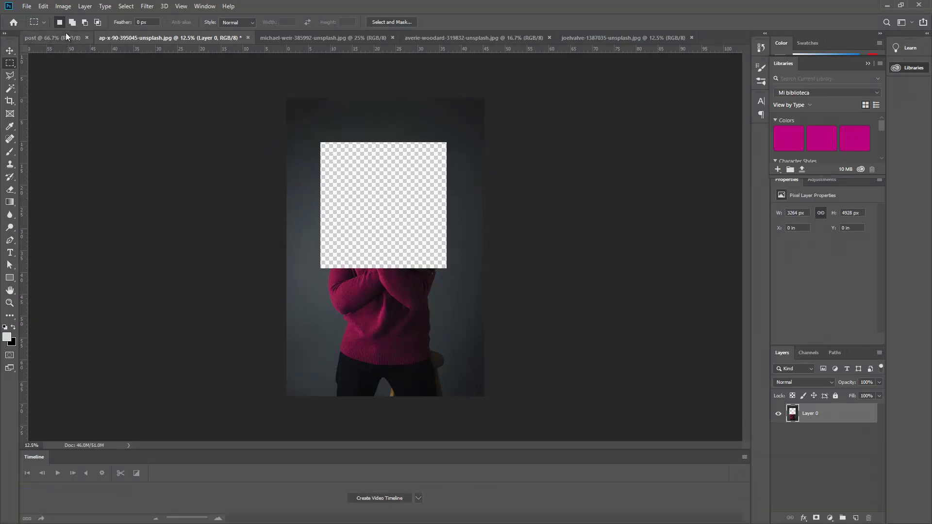
left_click(49, 36)
key("ctrl+v")
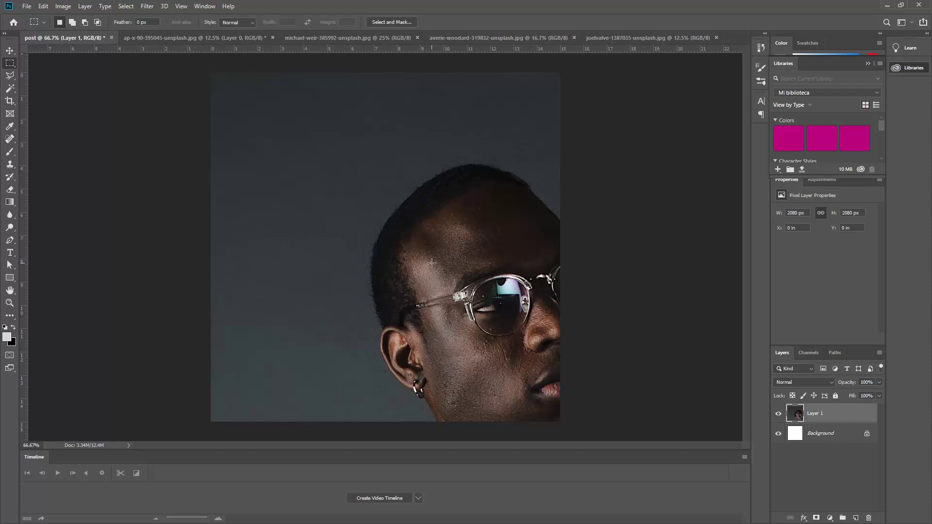
Scale the pasted head on Layer 1 to 763 × 763 px in the canvas's lower-left corner.
key("ctrl+minus")
key("ctrl+minus")
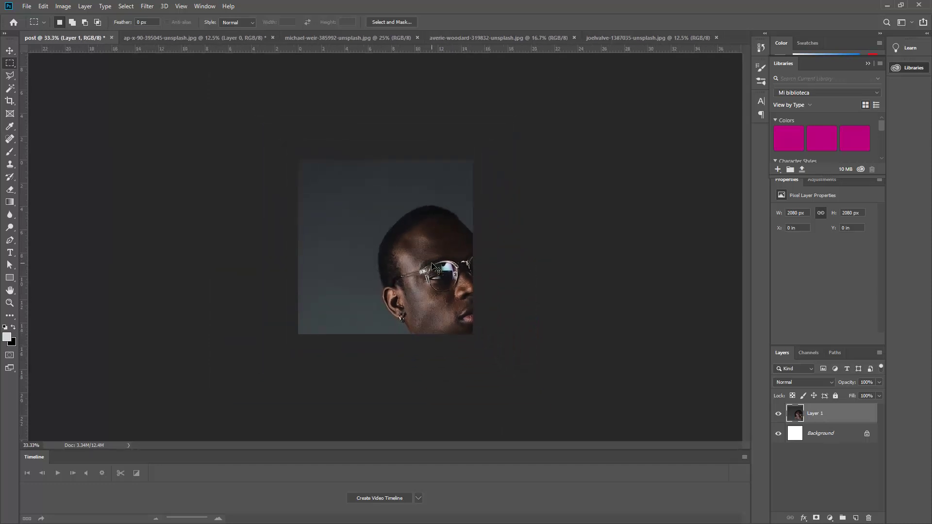
key("ctrl+t")
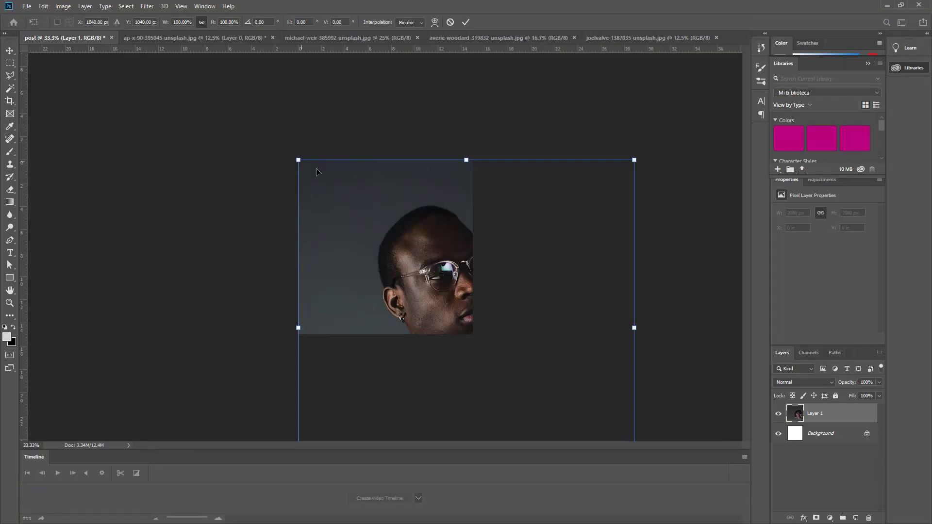
mouse_move(298, 160)
left_mouse_down()
mouse_move(458, 318)
mouse_move(408, 231)
mouse_move(327, 172)
left_mouse_up()
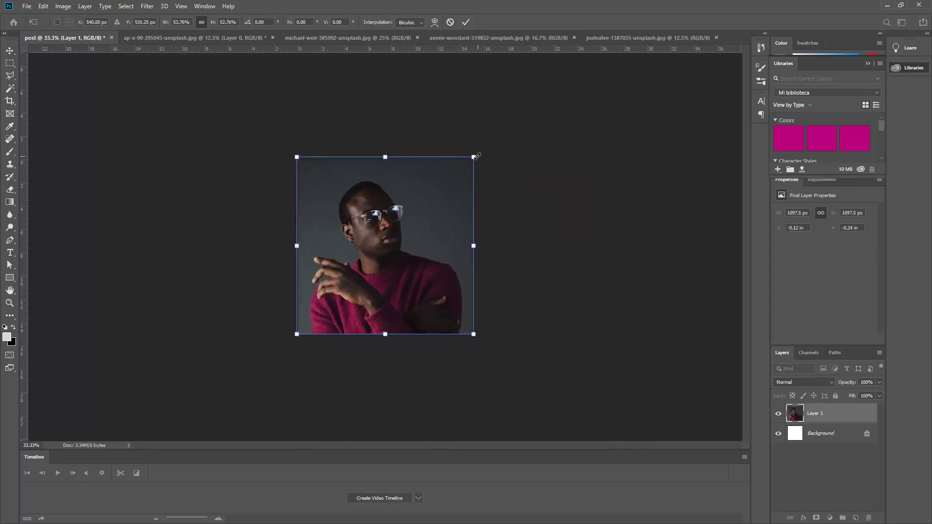
left_click_drag(474, 157, 373, 159)
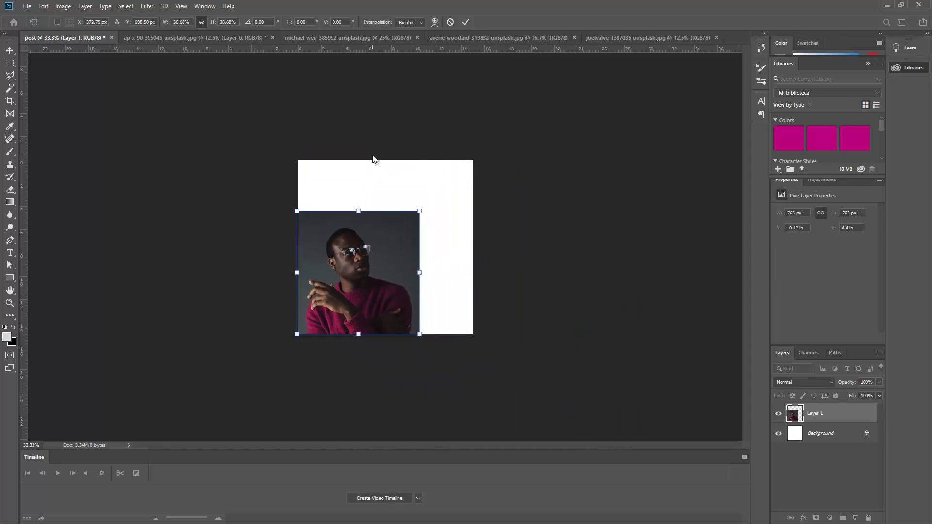
key("Return")
key("m")
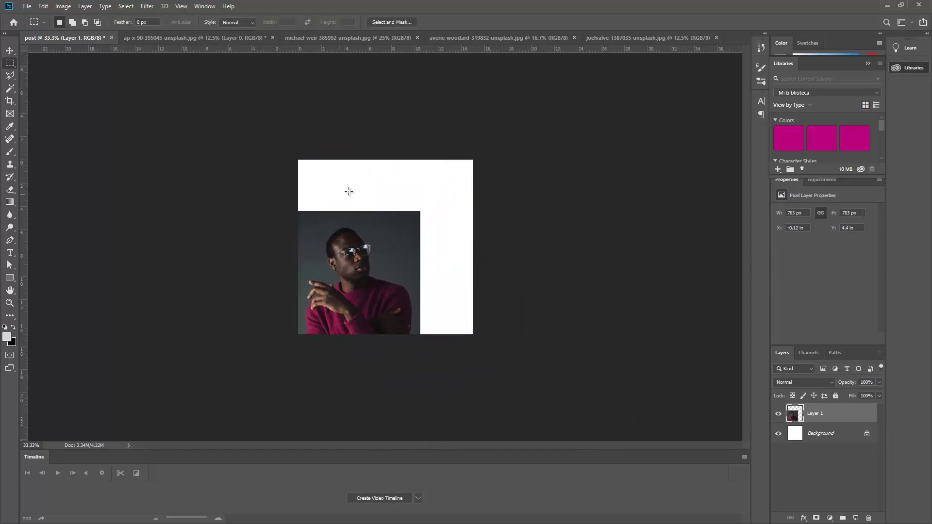
Unlock the michael-weir photo and copy a square around the man in the hat to its own layer.
left_click(297, 38)
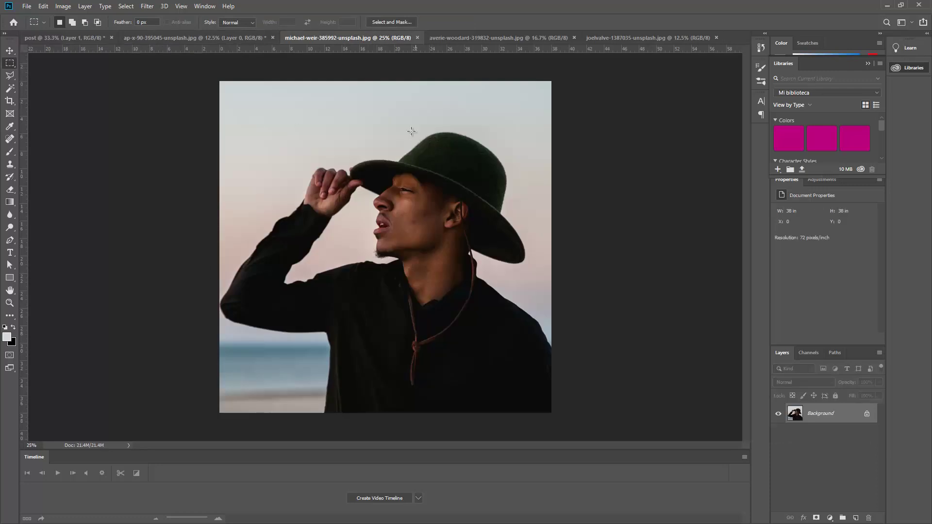
double_click(819, 413)
key("Return")
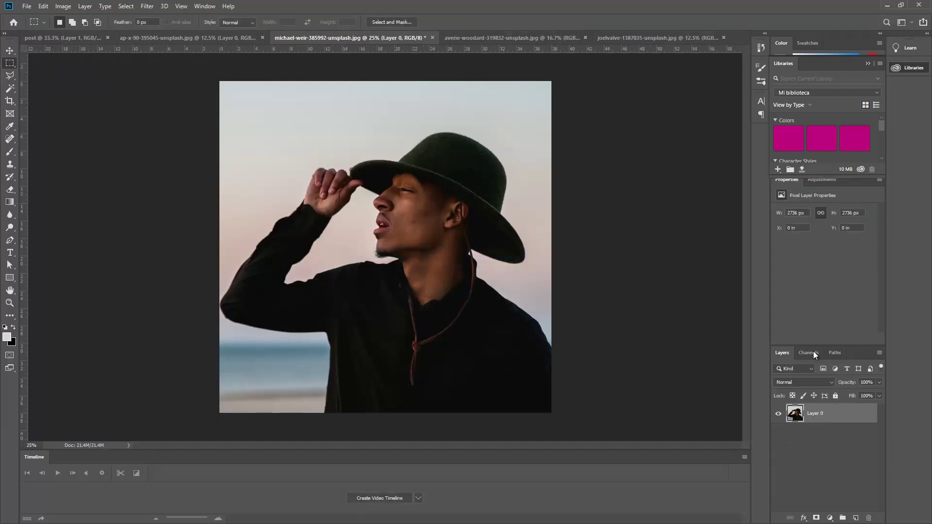
left_click_drag(397, 228, 534, 360)
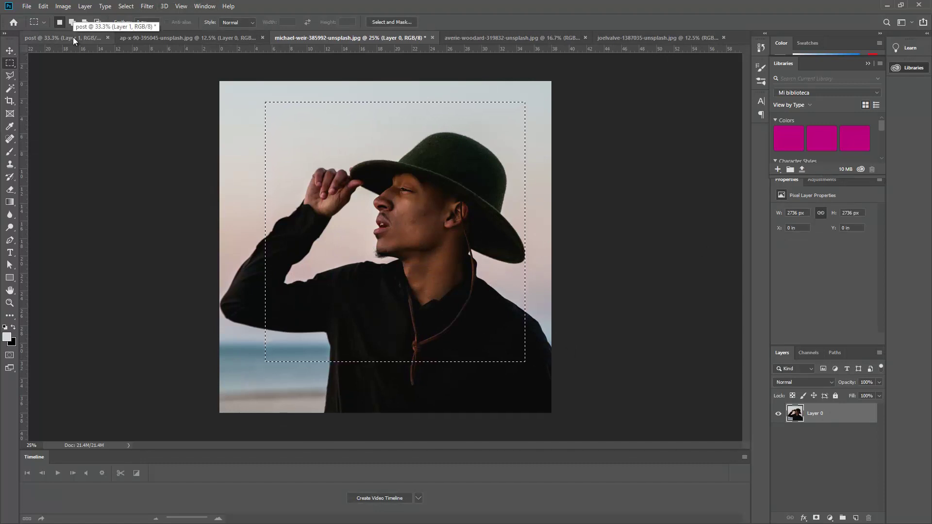
key("ctrl+j")
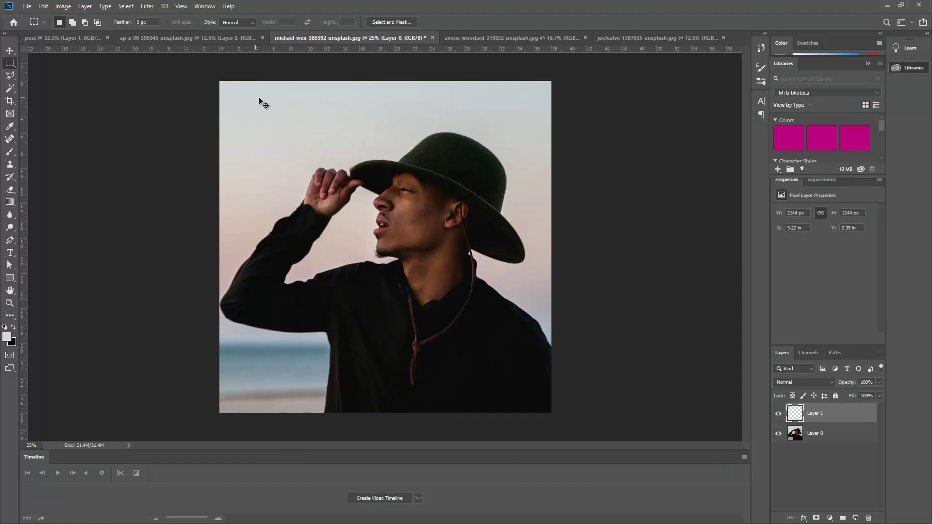
Hide the original hat layer and paste the crop into the post as Layer 2.
left_click(779, 433)
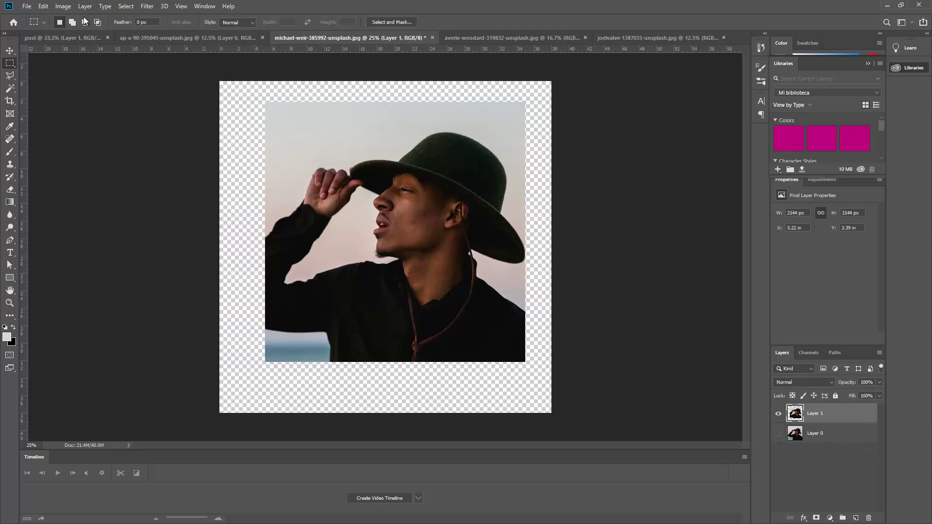
left_click(63, 37)
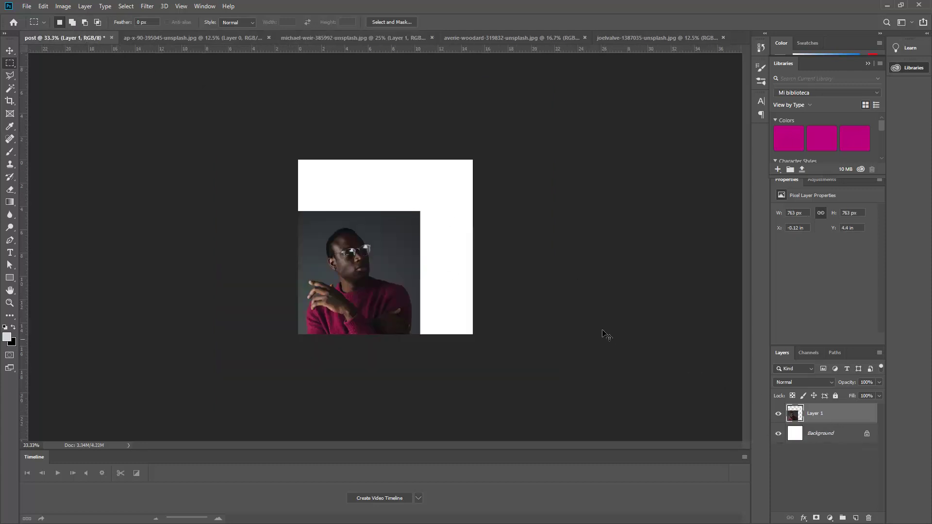
key("ctrl+v")
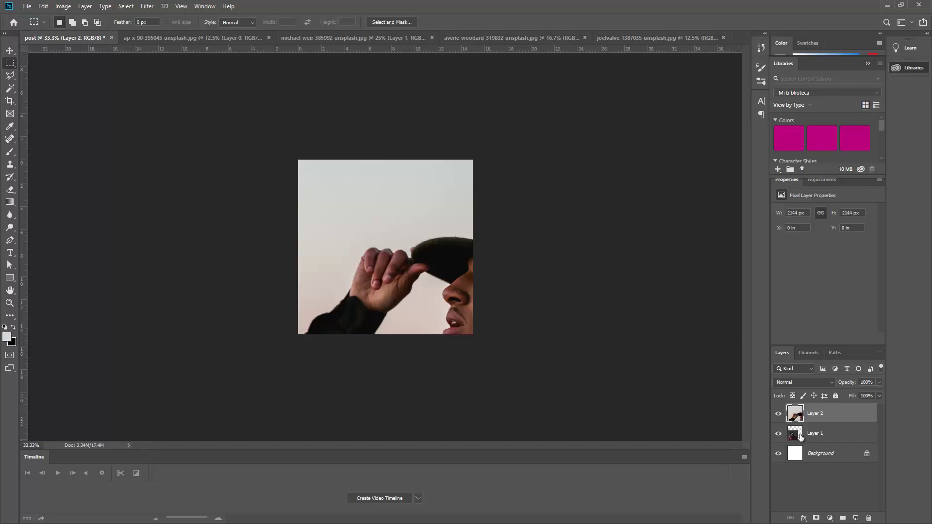
left_click(301, 37)
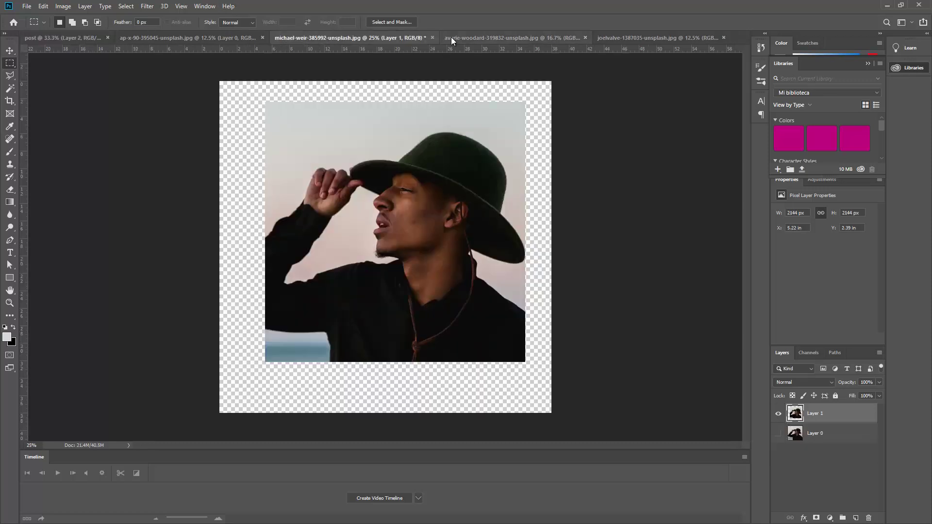
left_click(466, 36)
Paste a square of the averie-woodard woman's face and shoulders into the post as Layer 3.
left_click_drag(385, 228, 478, 344)
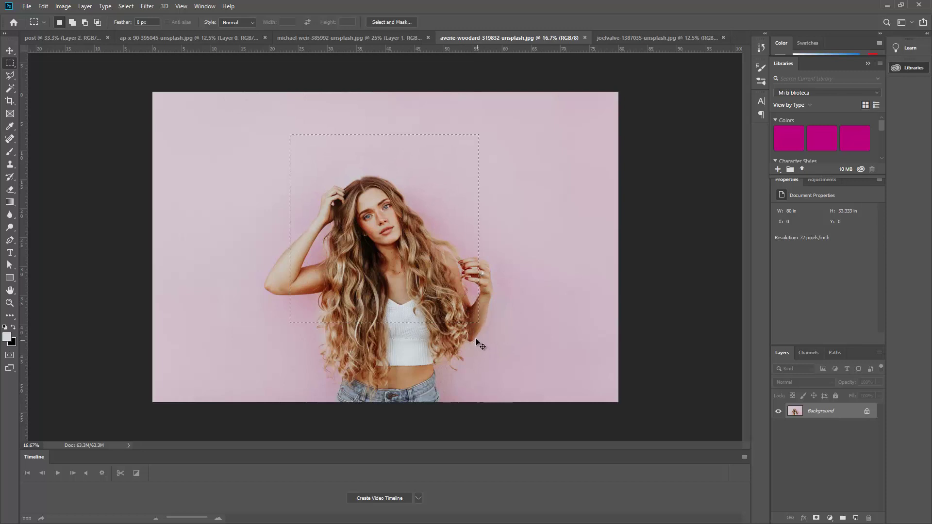
left_click(40, 39)
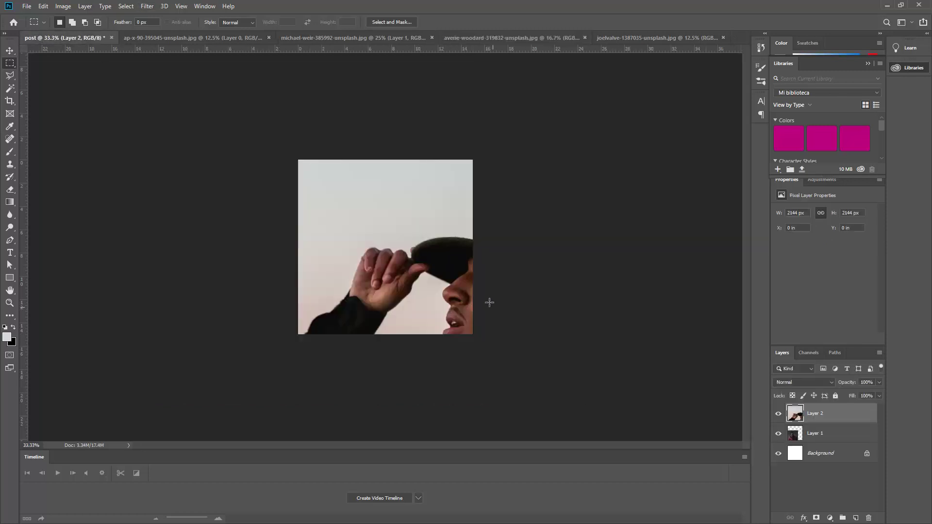
key("ctrl+v")
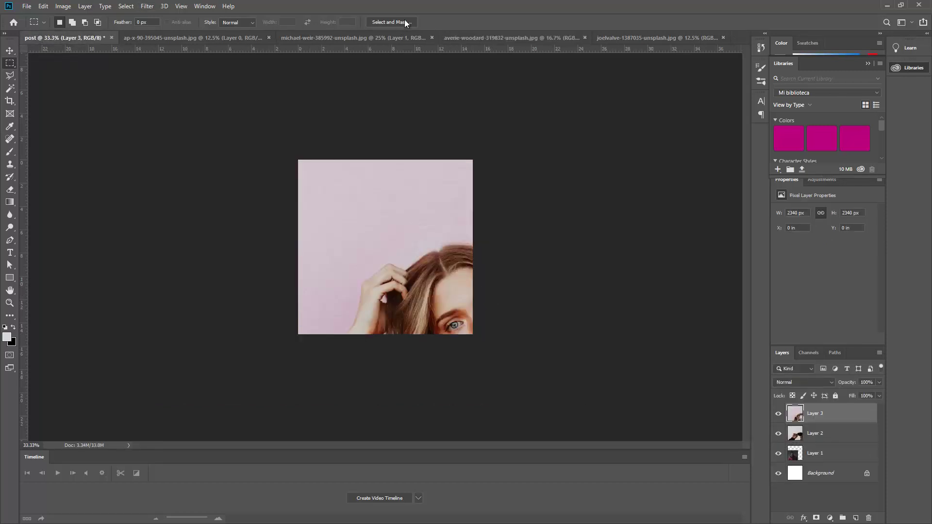
Paste a square of the joelvalve reader's face and book into the post as Layer 4.
left_click(604, 37)
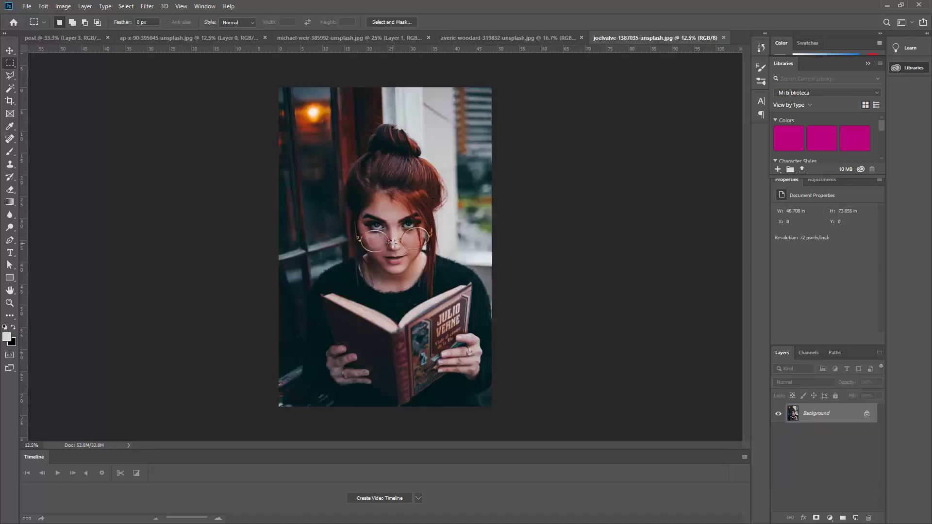
left_click_drag(393, 242, 482, 380)
key("ctrl+BackSpace")
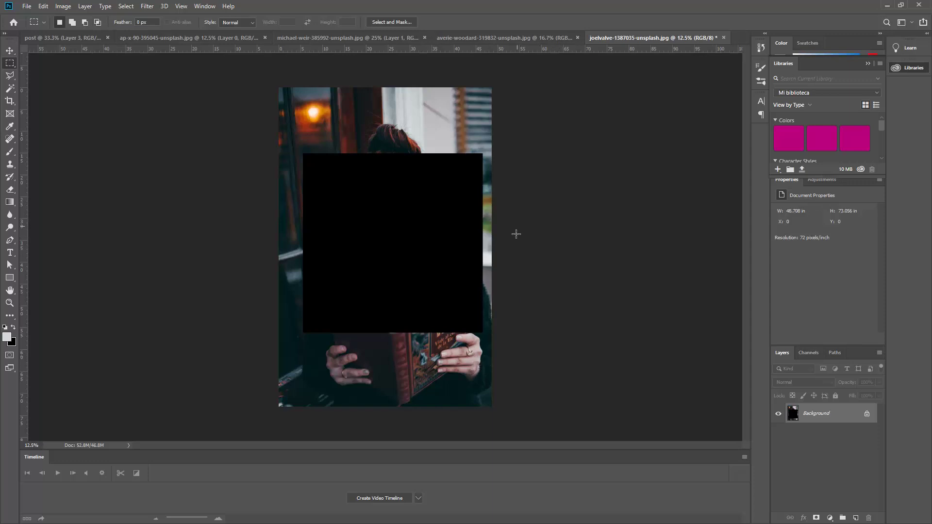
left_click(51, 38)
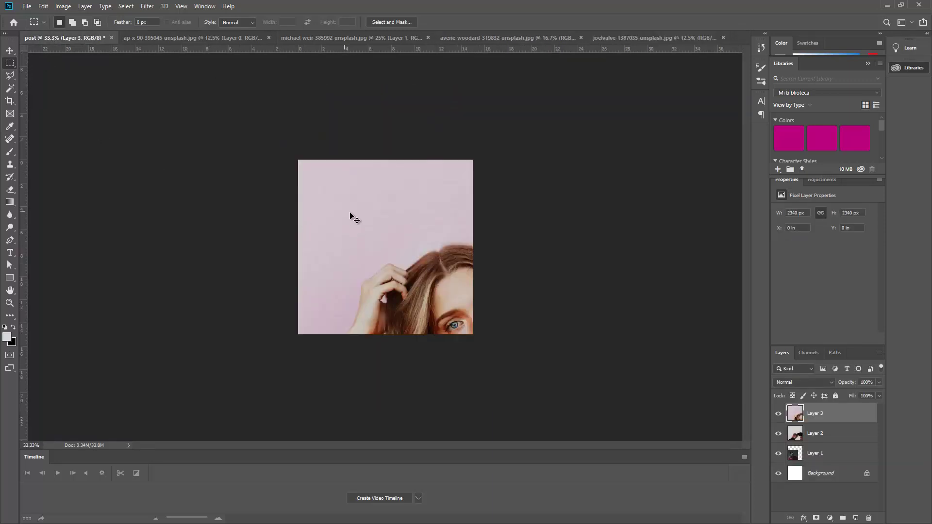
key("ctrl+v")
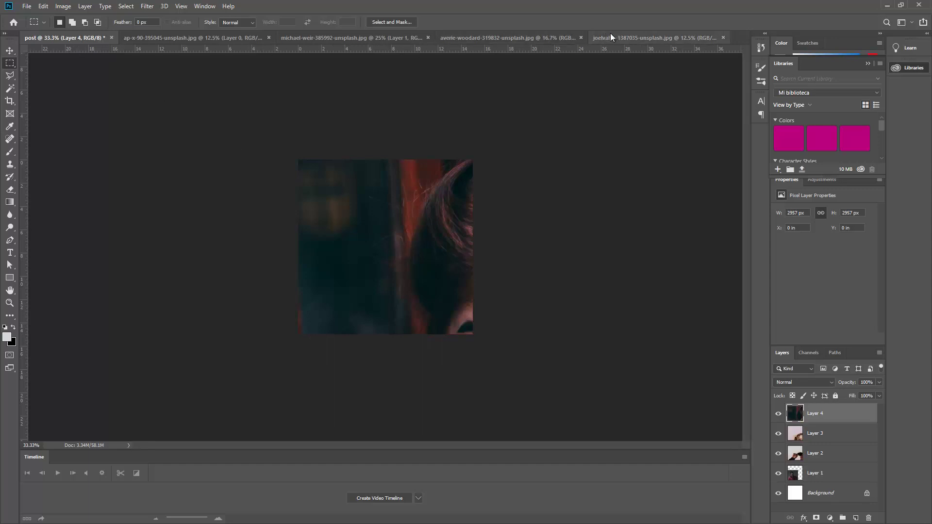
Unlock the joelvalve background, delete a rectangle near the top, then undo the deletion.
left_click(610, 33)
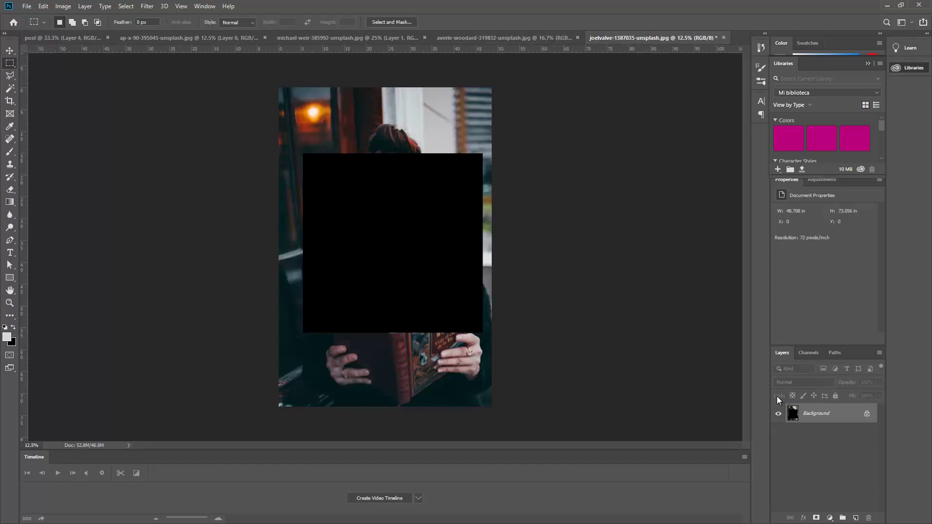
double_click(841, 415)
left_click(526, 269)
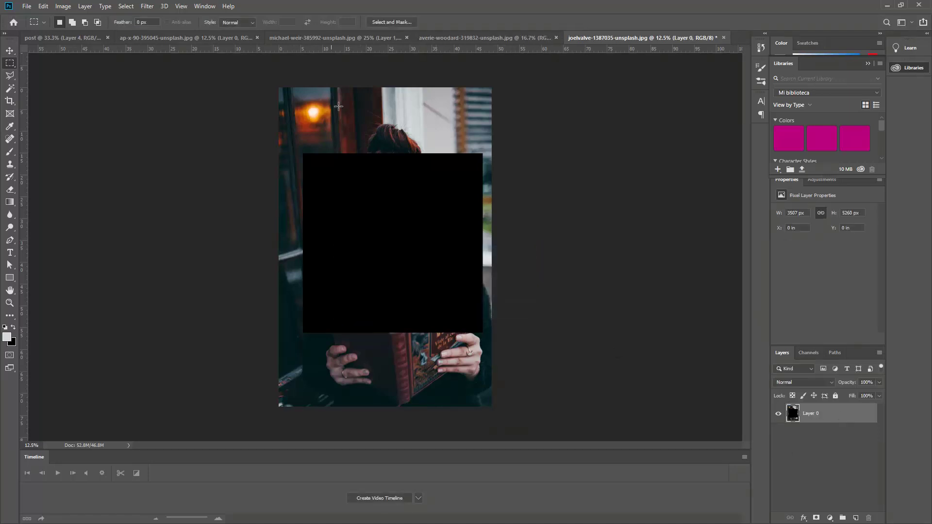
left_click_drag(338, 106, 436, 199)
key("Delete")
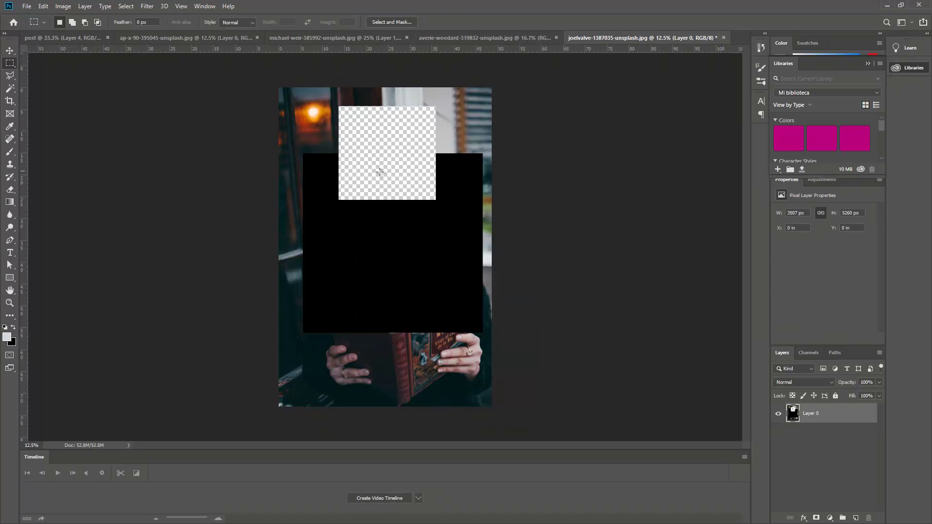
key("ctrl+z")
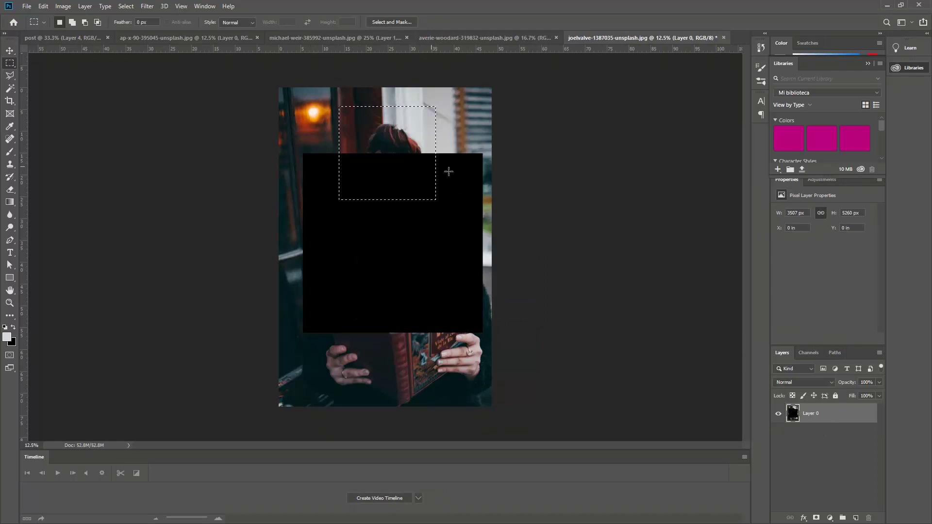
Close the ap-x-90, michael-weir, averie-woodard and joelvalve photos without saving.
left_click(228, 38)
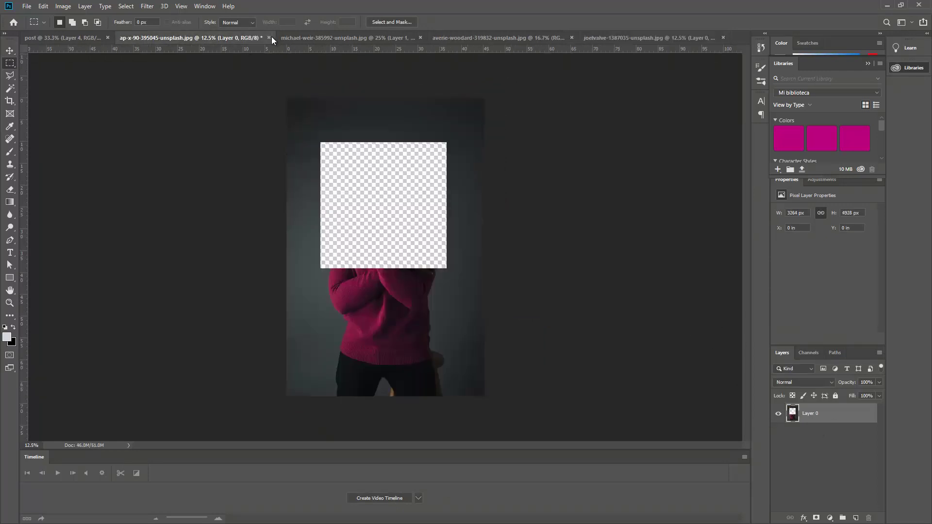
left_click(269, 37)
left_click(464, 197)
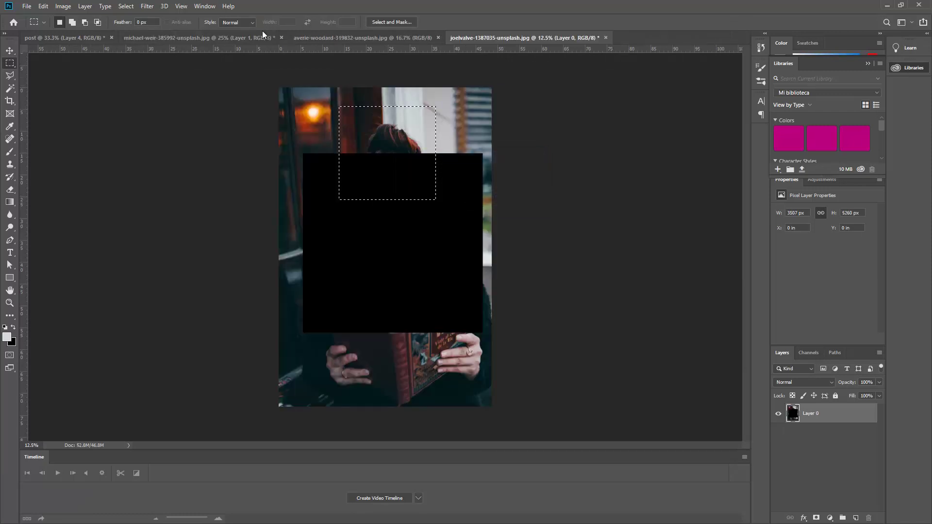
left_click(280, 38)
key("n")
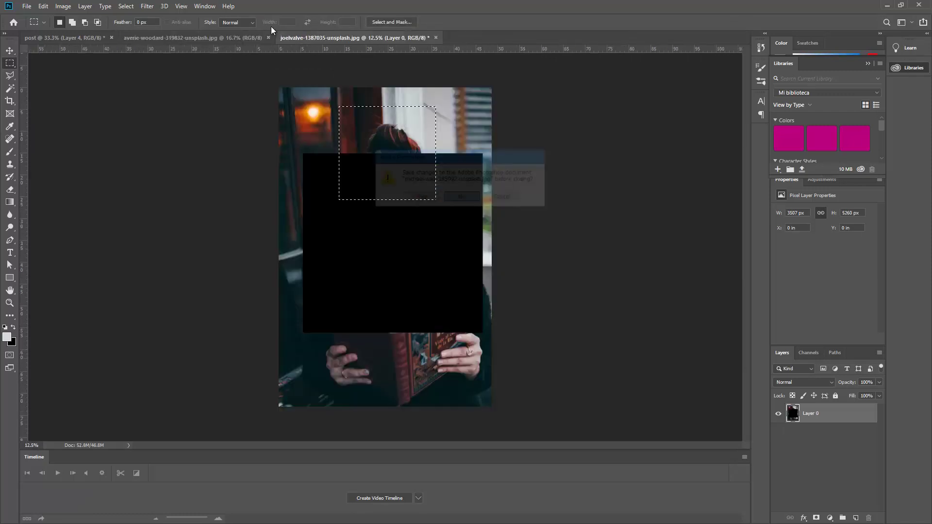
left_click(268, 37)
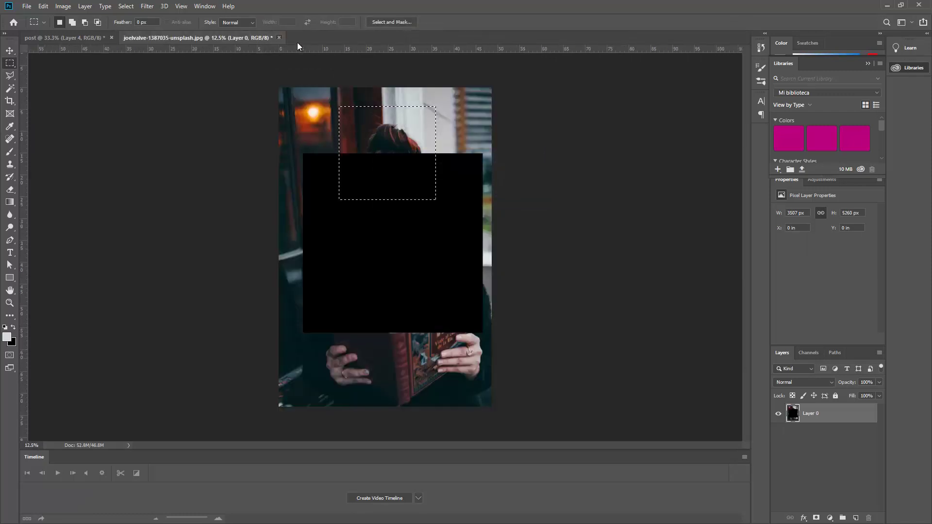
left_click(279, 37)
left_click(461, 197)
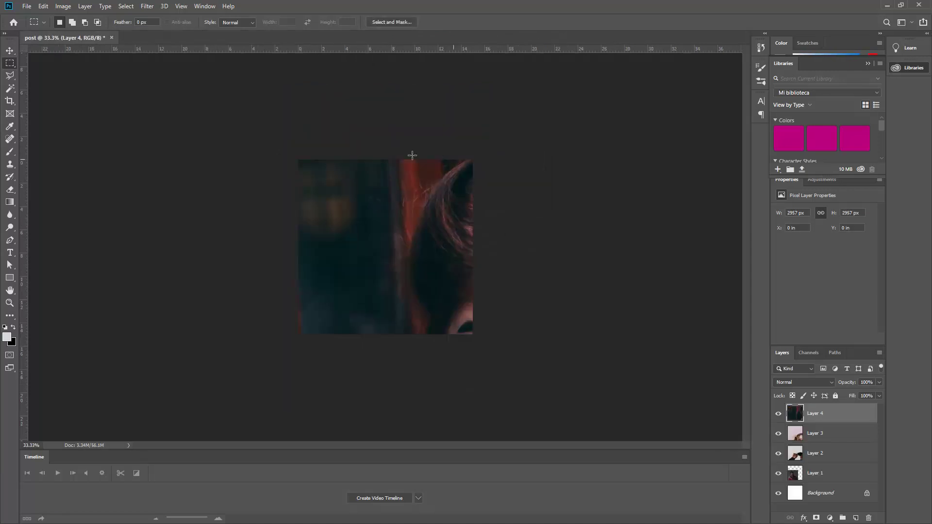
left_click(10, 50)
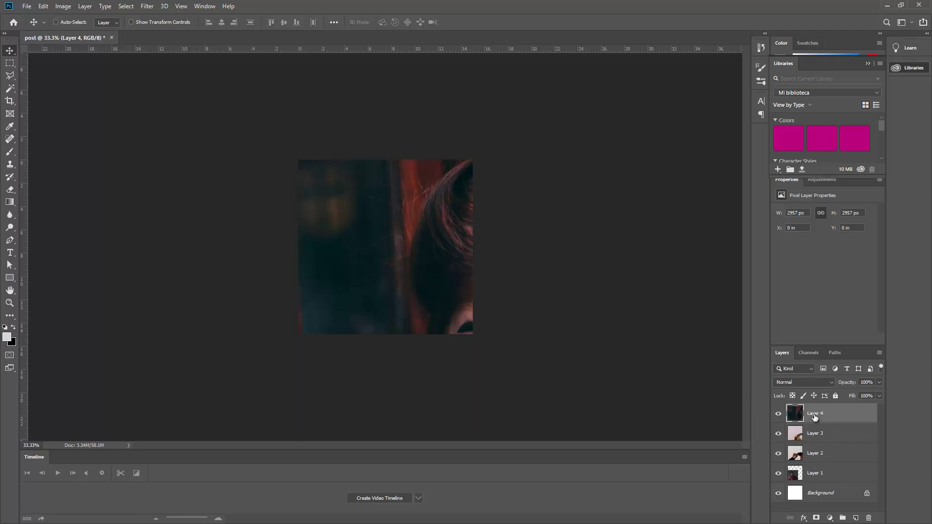
Scale the reading-woman photo on Layer 4 to 29.03% and set its Y position to 540 px.
key("ctrl+t")
mouse_move(331, 178)
left_mouse_down()
mouse_move(566, 385)
mouse_move(352, 180)
mouse_move(401, 266)
mouse_move(368, 233)
left_mouse_up()
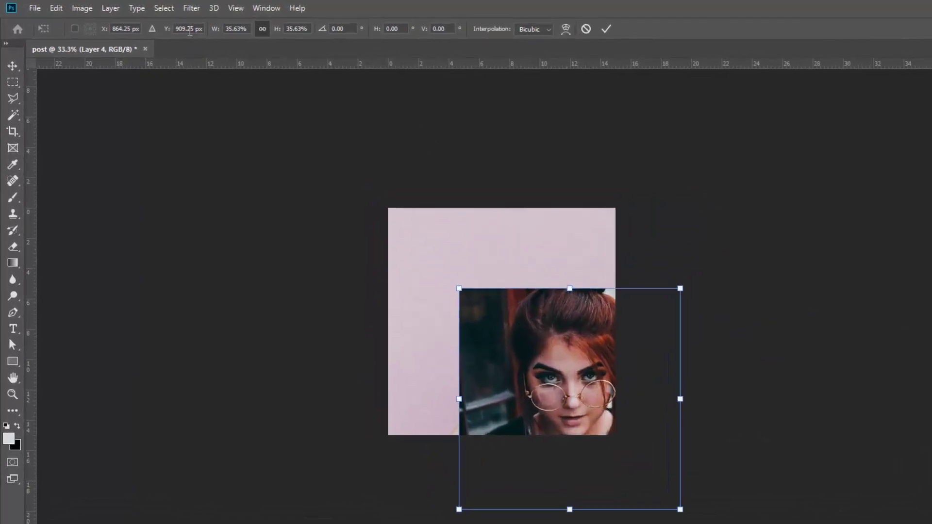
left_click_drag(645, 410, 563, 356)
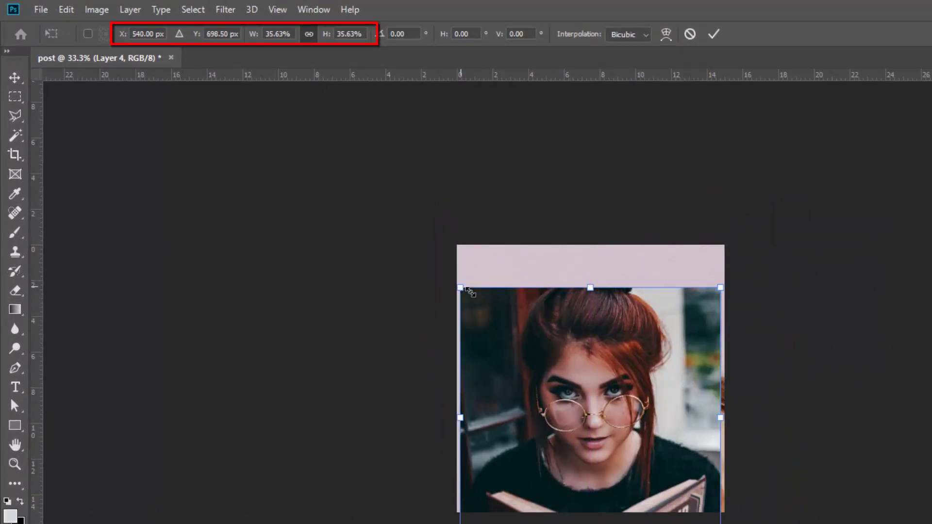
mouse_move(458, 285)
left_mouse_down()
mouse_move(530, 336)
mouse_move(518, 315)
mouse_move(526, 323)
left_mouse_up()
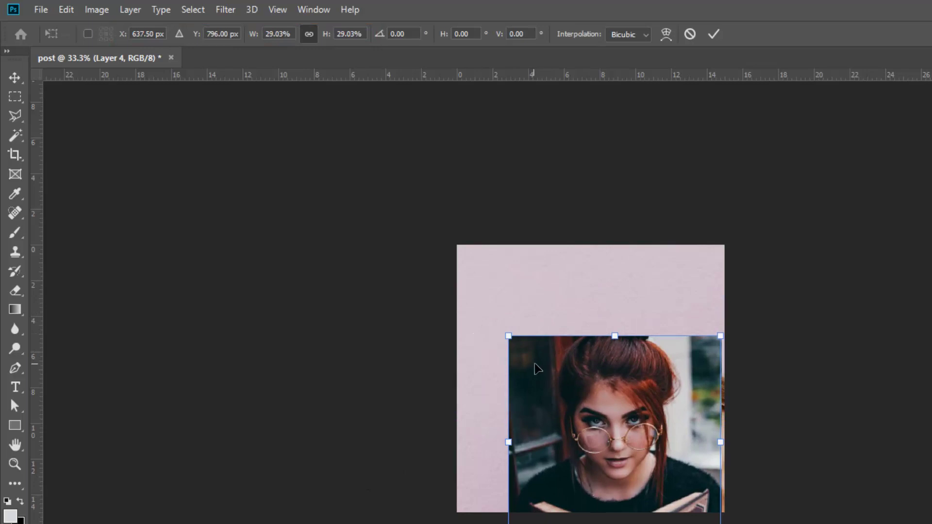
left_click_drag(537, 346, 500, 321)
left_click(214, 31)
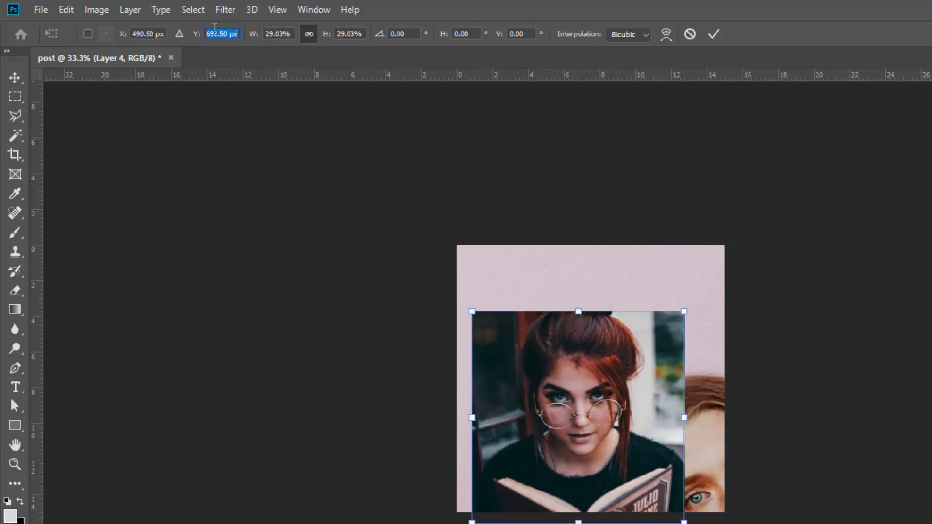
type("540")
key("Return")
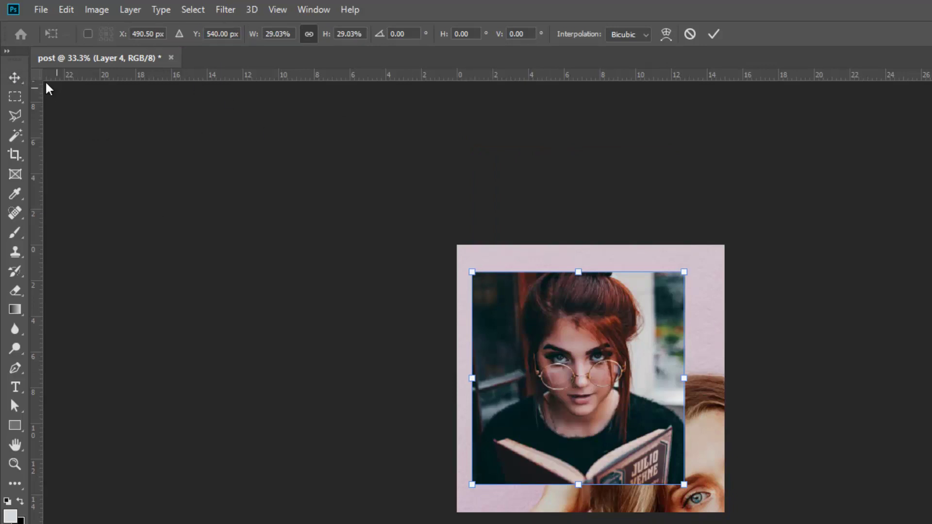
key("Return")
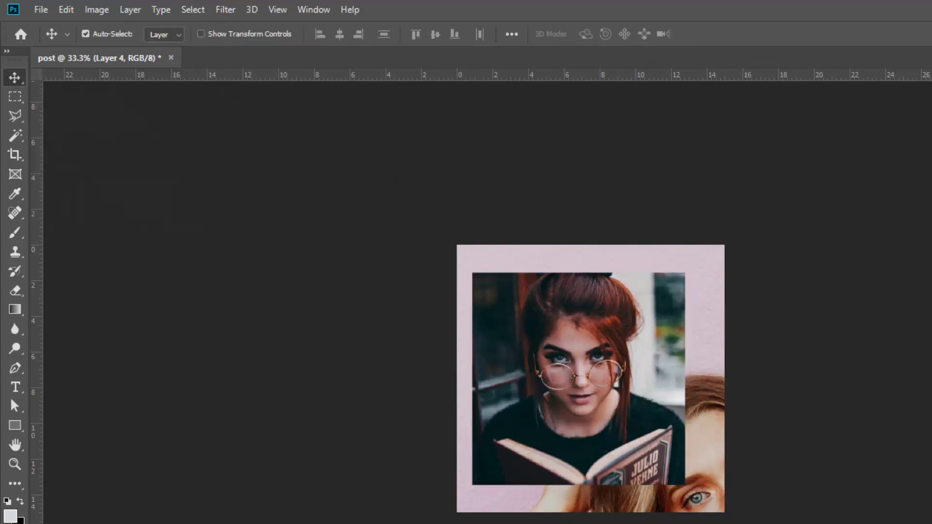
Turn off Auto-Select for layers and re-commit Layer 4's transform unchanged.
left_click(86, 34)
key("ctrl")
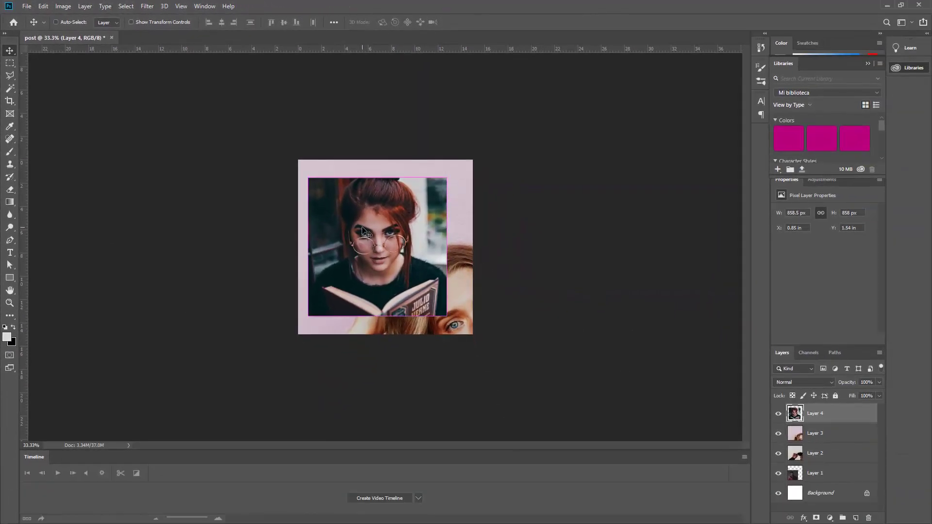
key("ctrl+t")
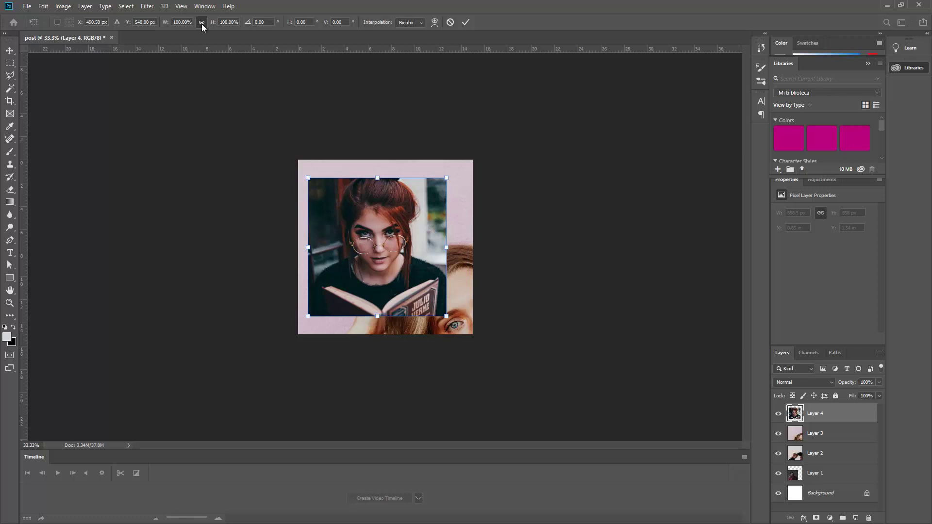
key("Return")
Scale Layer 3 down to fit the top-right quarter of the post.
left_click(814, 433)
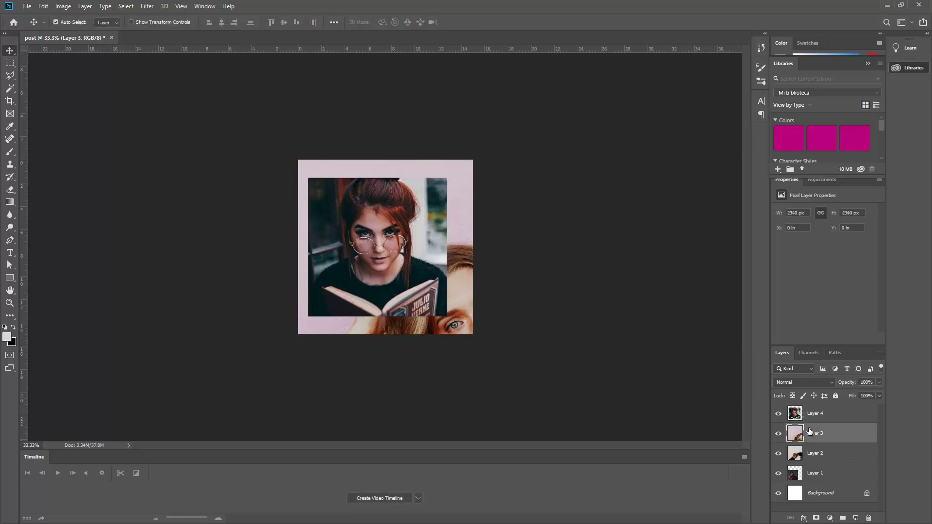
key("ctrl+t")
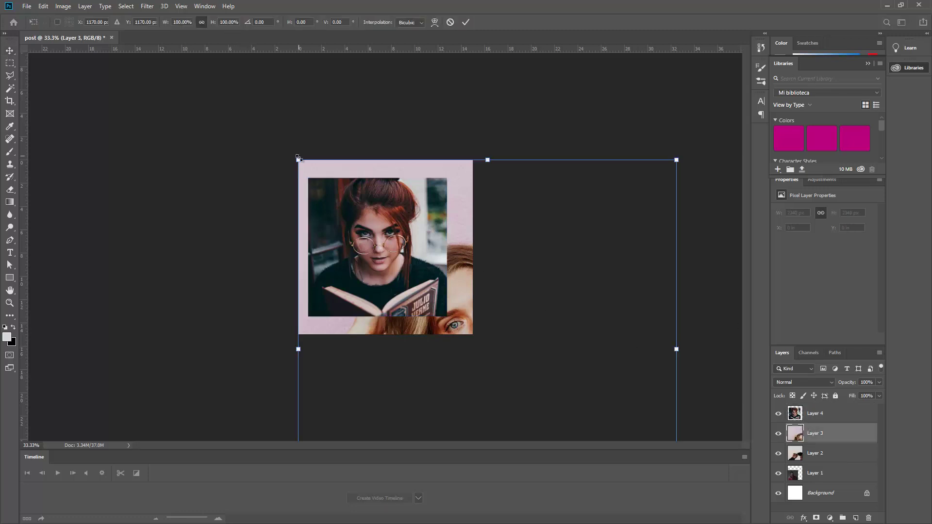
left_click_drag(298, 159, 428, 291)
mouse_move(484, 321)
left_mouse_down()
mouse_move(450, 265)
mouse_move(392, 254)
mouse_move(387, 244)
left_mouse_up()
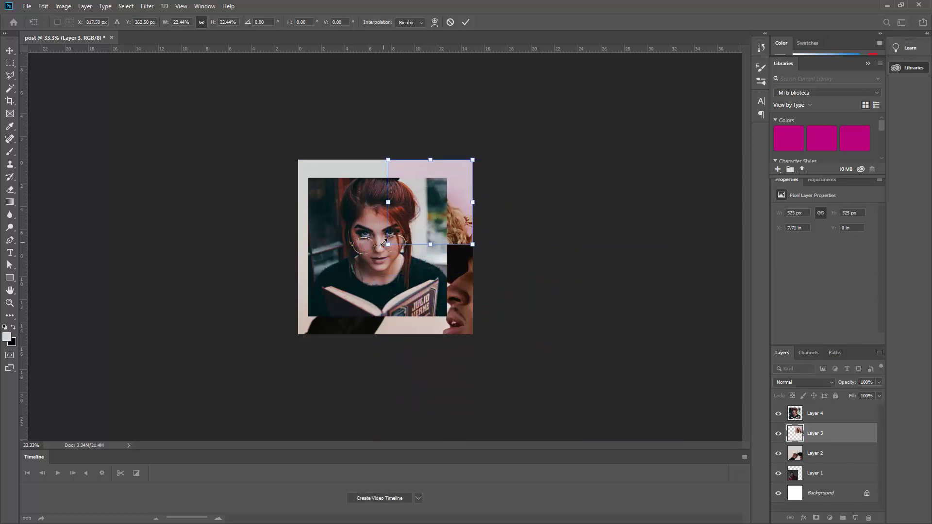
key("Return")
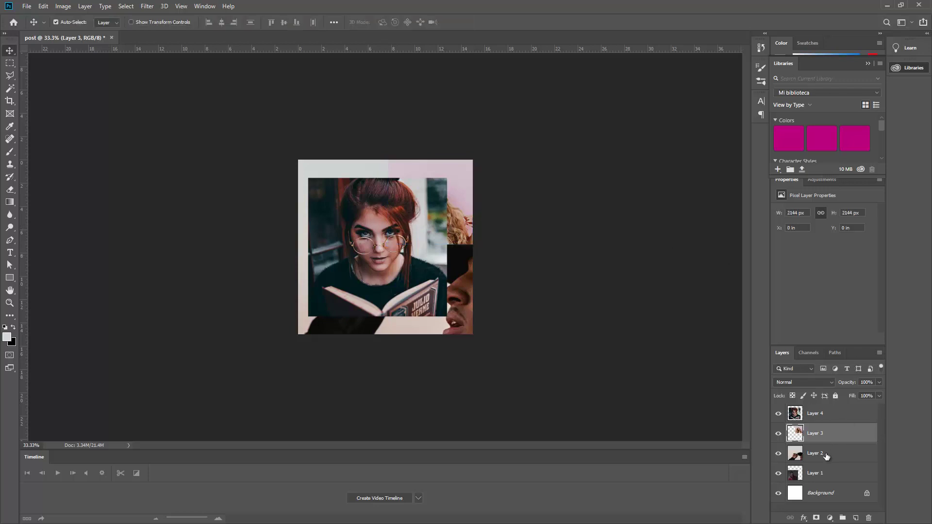
Scale Layer 2 to fill the bottom-right quarter of the post.
left_click(825, 453)
key("ctrl+t")
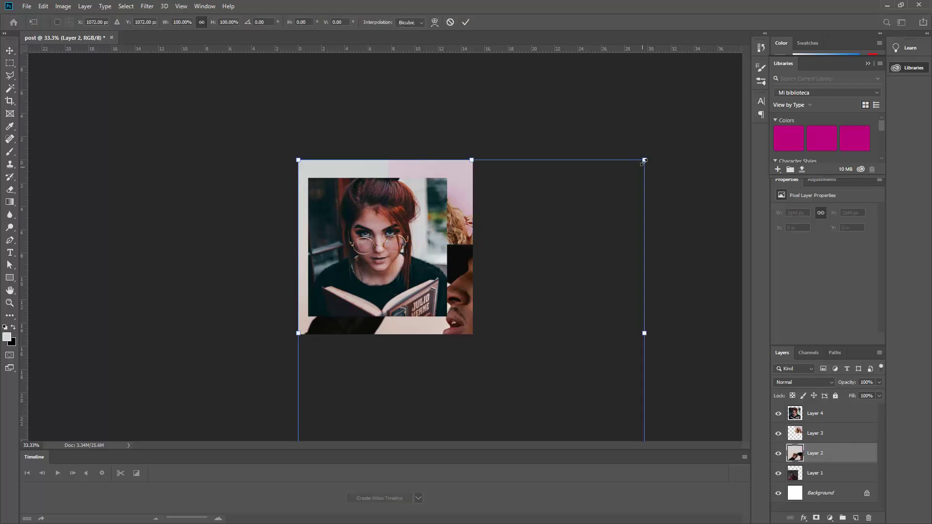
mouse_move(619, 162)
left_mouse_down()
mouse_move(489, 293)
mouse_move(432, 276)
left_mouse_up()
mouse_move(390, 327)
left_mouse_down()
mouse_move(374, 343)
mouse_move(330, 342)
mouse_move(388, 326)
mouse_move(375, 329)
left_mouse_up()
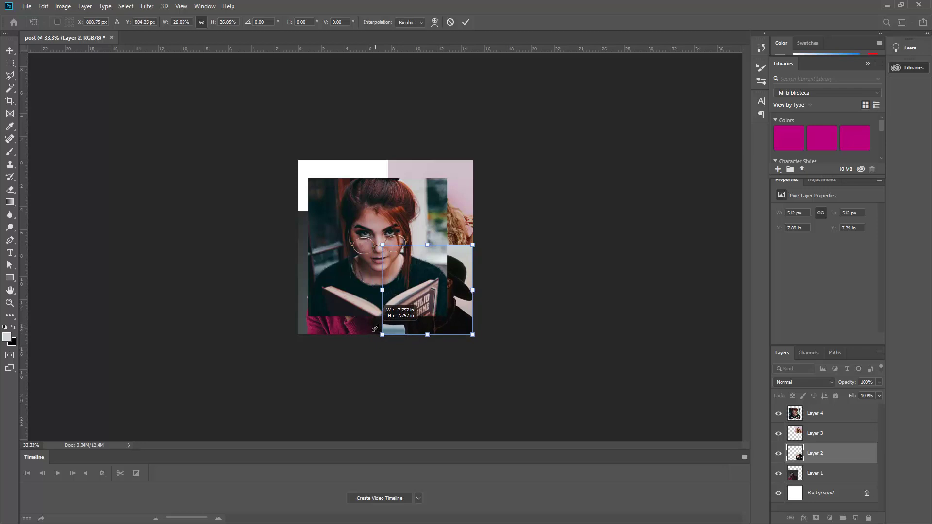
key("Return")
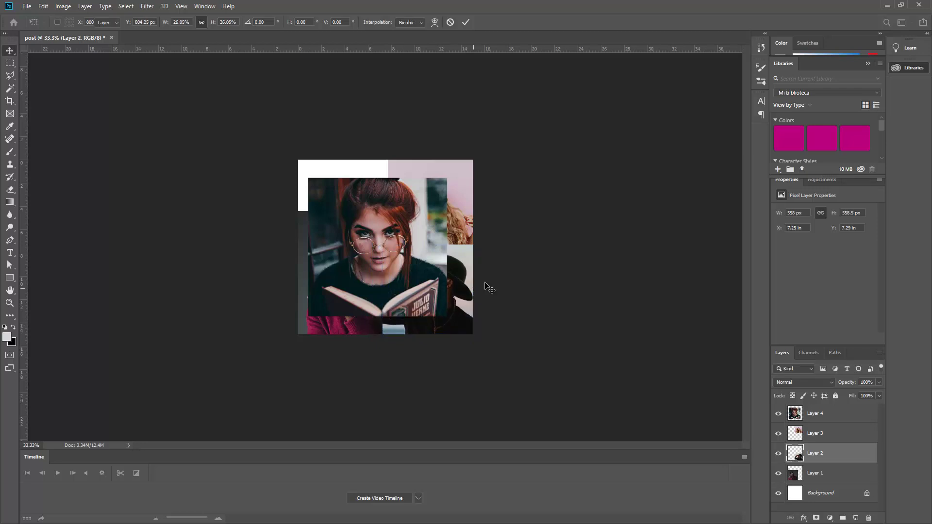
Shrink Layer 1 into the bottom-left quarter of the post.
left_click(827, 473)
key("ctrl+t")
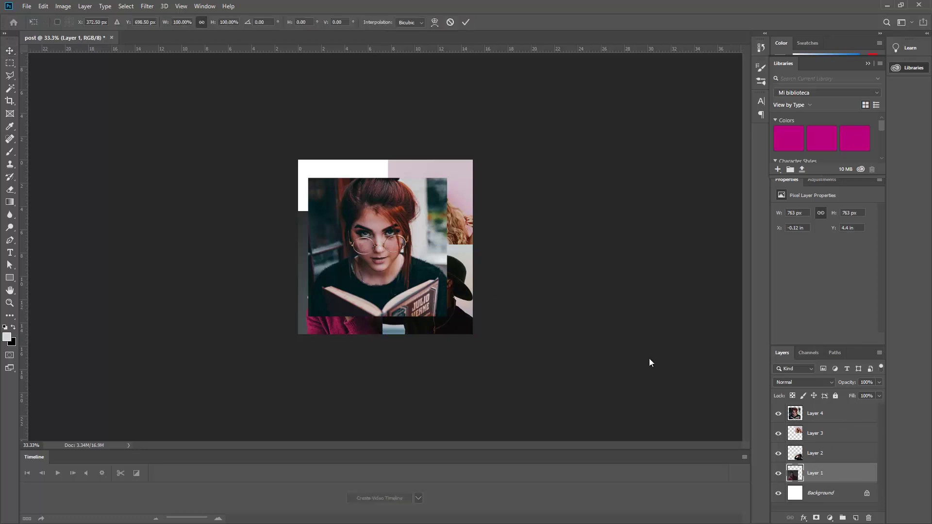
left_click_drag(406, 211, 382, 249)
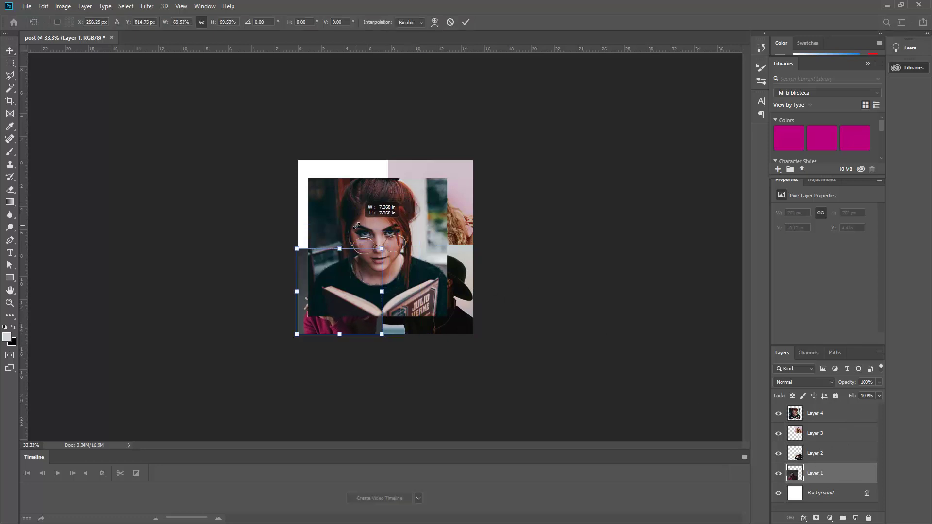
key("Return")
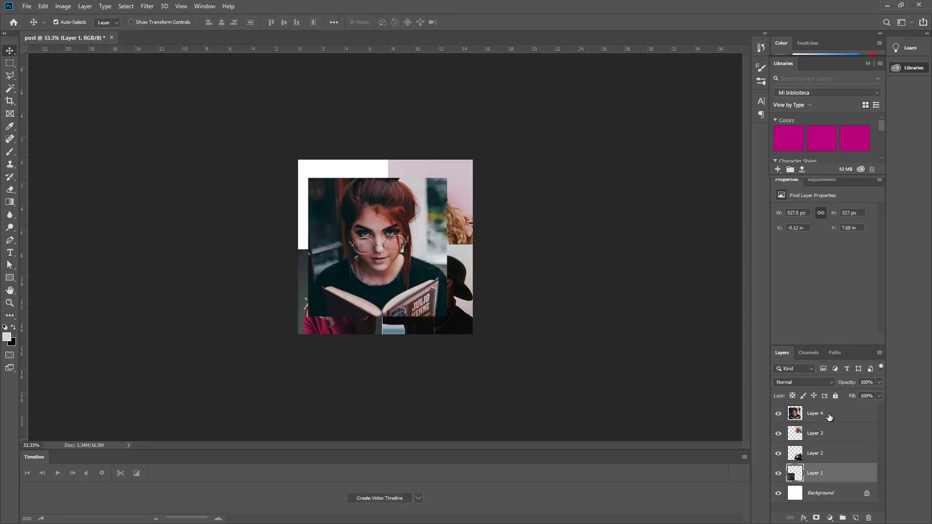
Move the reading woman on Layer 4 to the top-left quarter, about 525 px wide.
left_click(829, 415)
key("ctrl+t")
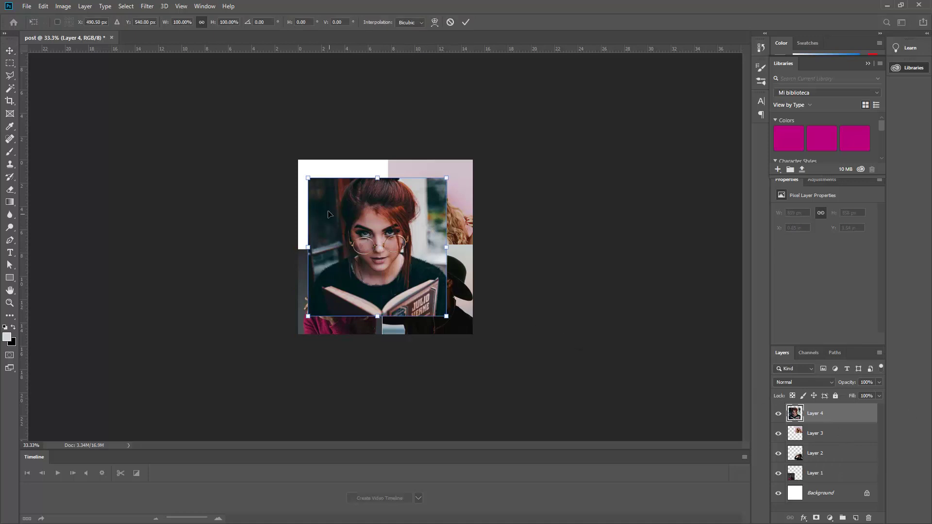
left_click_drag(328, 214, 318, 196)
left_click_drag(436, 298, 384, 244)
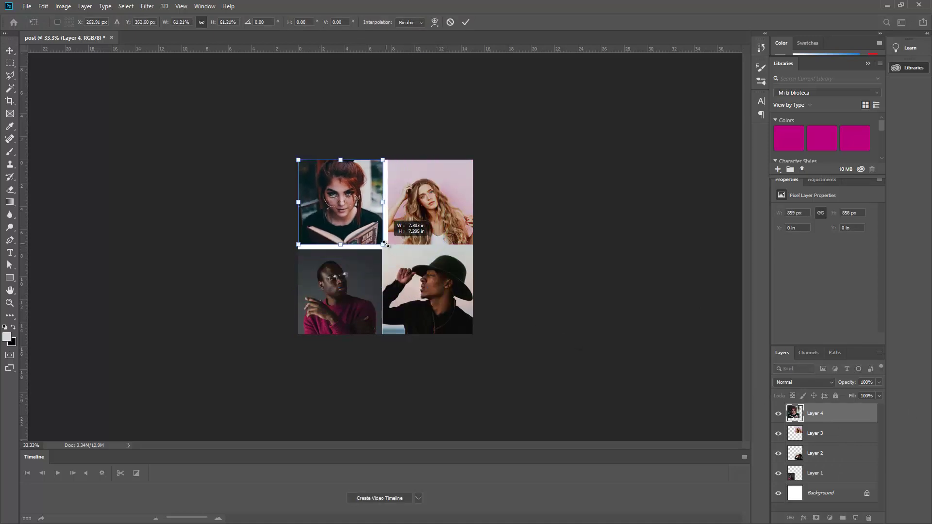
key("Return")
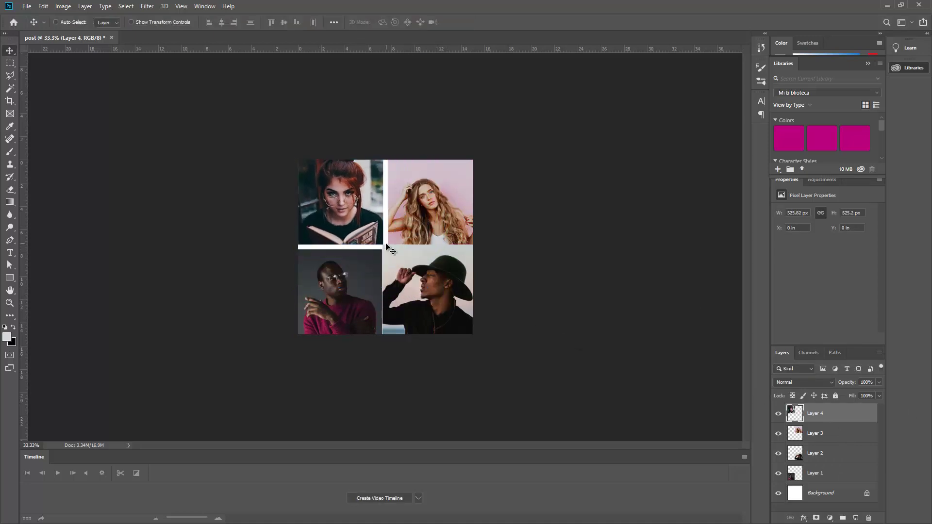
Unlock the Background layer by converting it into a layer named 'fondo'.
key("ctrl+plus")
key("ctrl+plus")
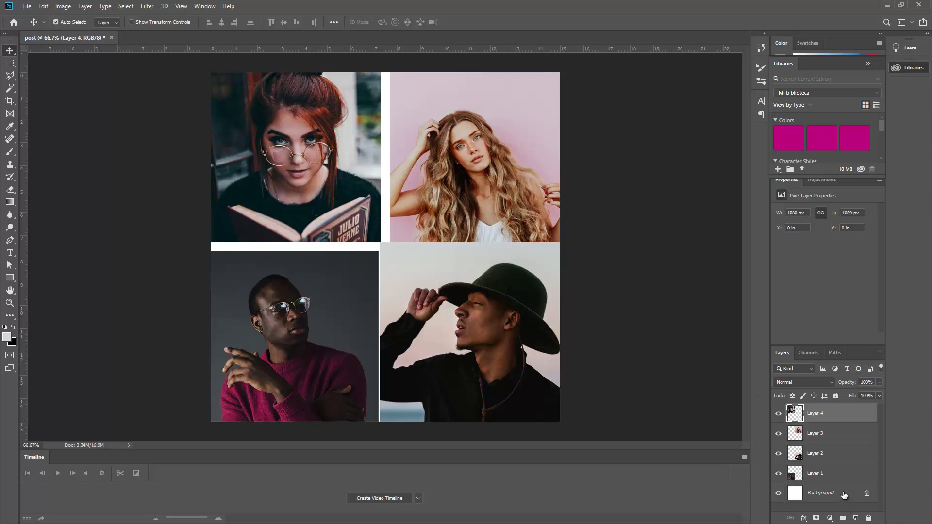
double_click(843, 494)
left_click_drag(447, 245, 413, 201)
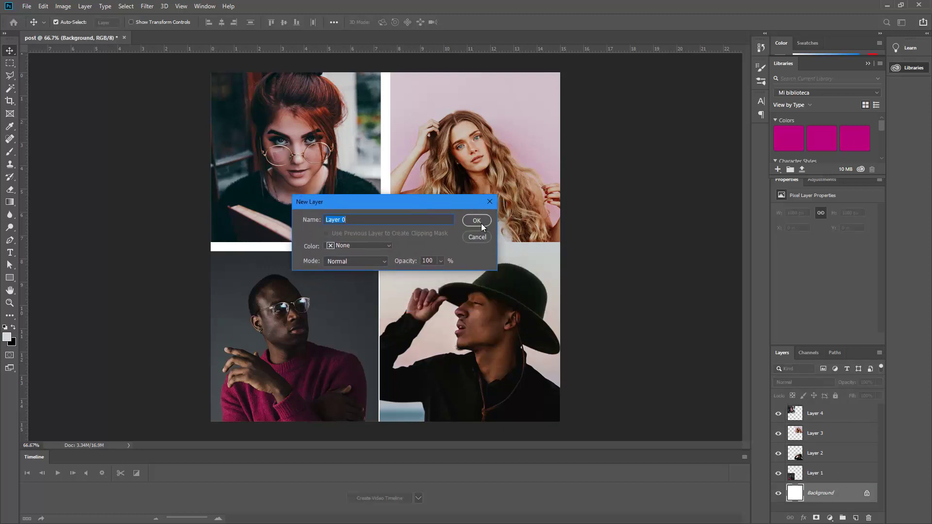
type("f")
type("ond")
left_click(473, 221)
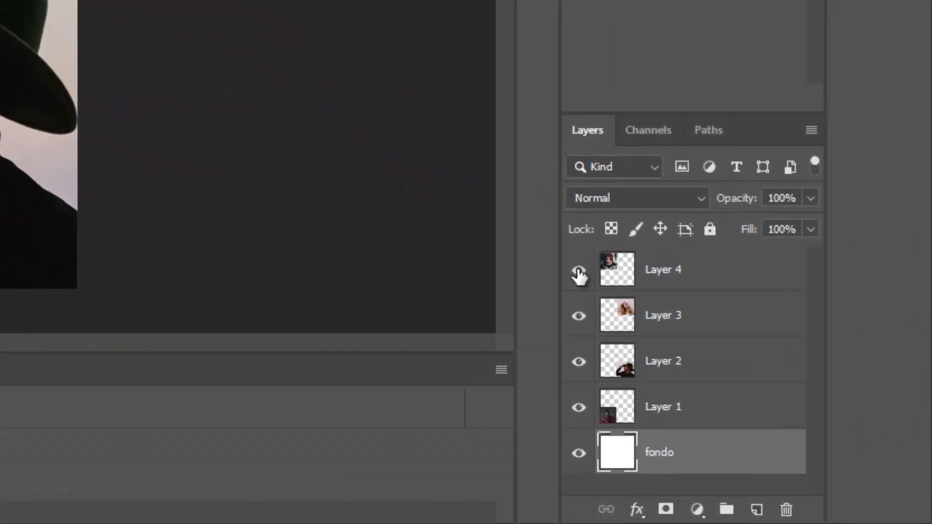
Turn off visibility for portrait Layers 4, 3, 2 and 1, leaving only the white fondo layer.
left_click(711, 365)
left_click(712, 394)
left_click(578, 361)
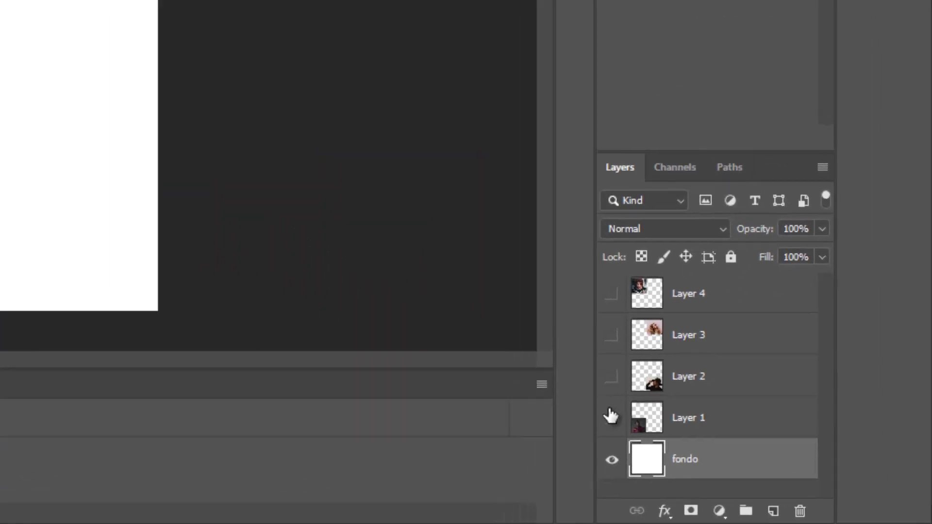
left_click(778, 474)
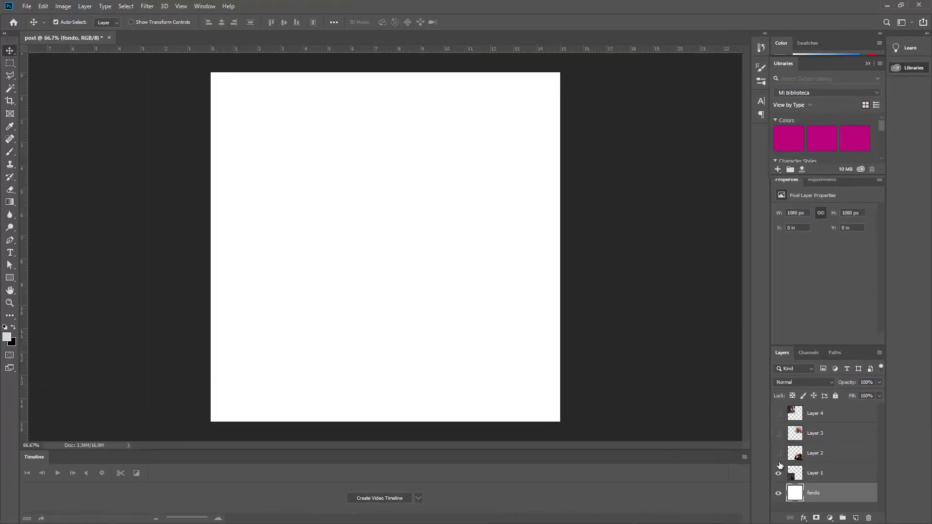
mouse_move(779, 465)
left_mouse_down()
mouse_move(781, 414)
mouse_move(776, 462)
left_mouse_up()
Drag out a horizontal and a vertical guide at 7.5 in, crossing at the canvas centre.
key("ctrl+t")
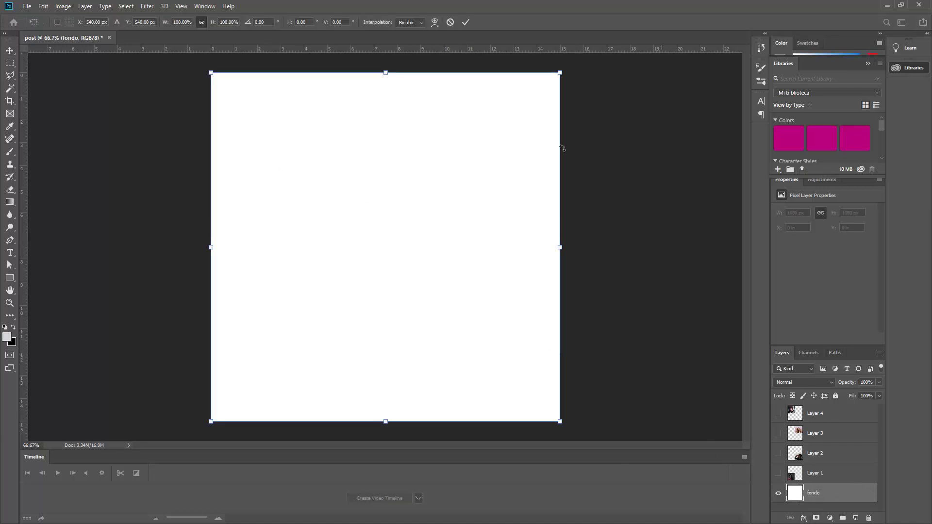
left_click_drag(412, 51, 276, 262)
left_click_drag(27, 179, 383, 199)
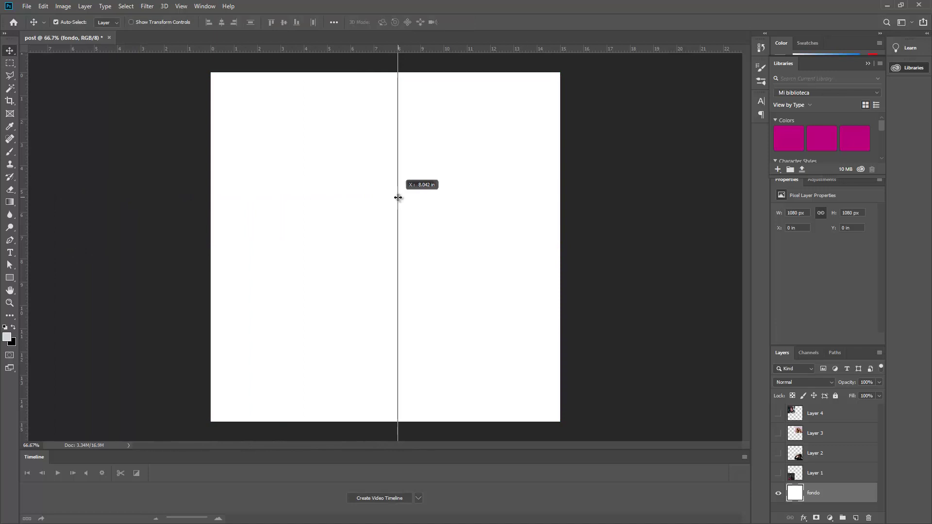
left_click_drag(382, 199, 383, 202)
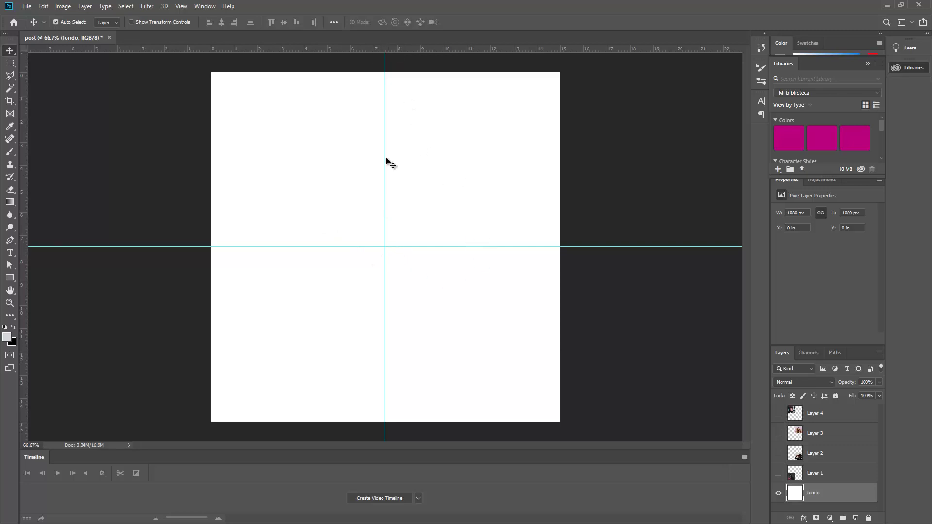
Confirm View > Snap To > Guides is on, toggle the rulers off and on, and show Layer 1.
left_click(194, 7)
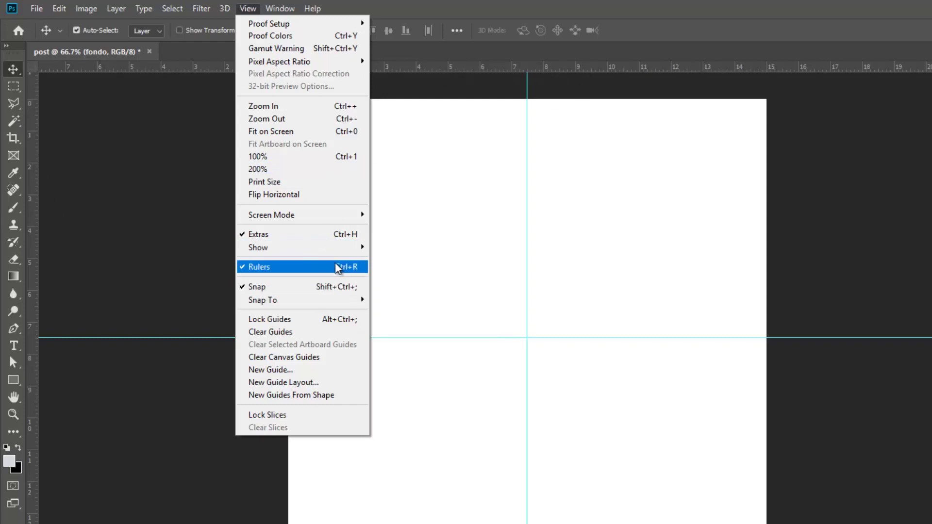
mouse_move(299, 300)
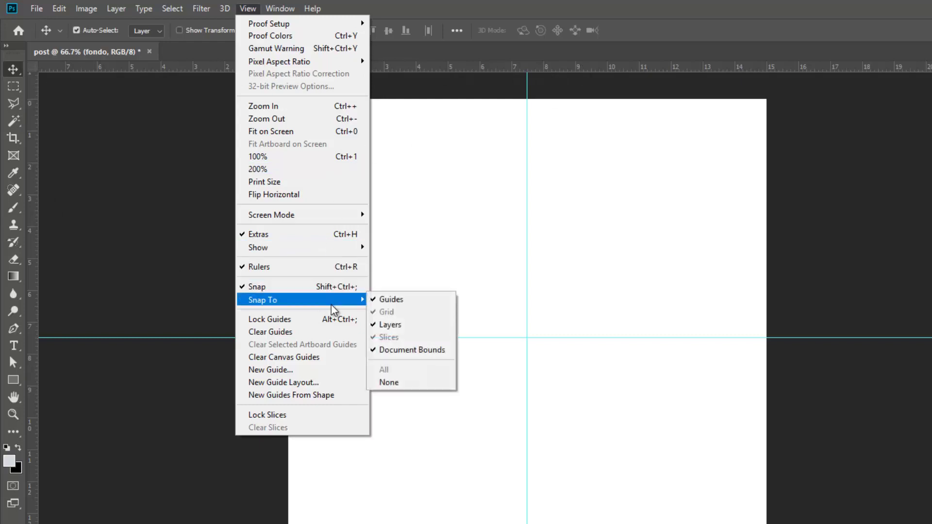
left_click(394, 299)
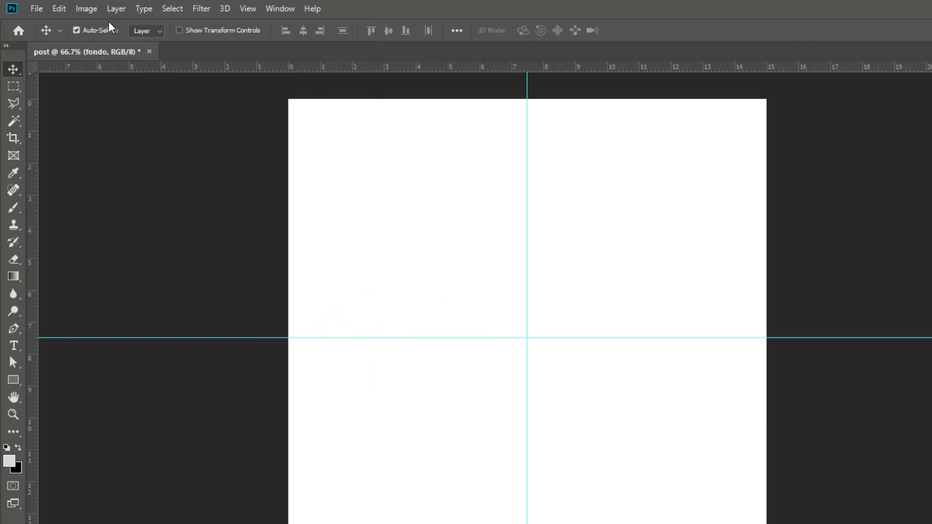
left_click(280, 8)
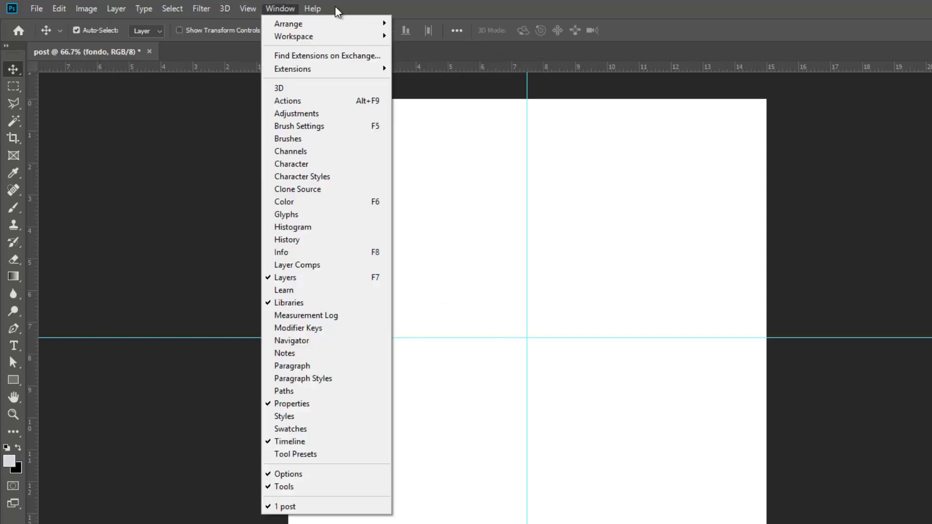
mouse_move(248, 8)
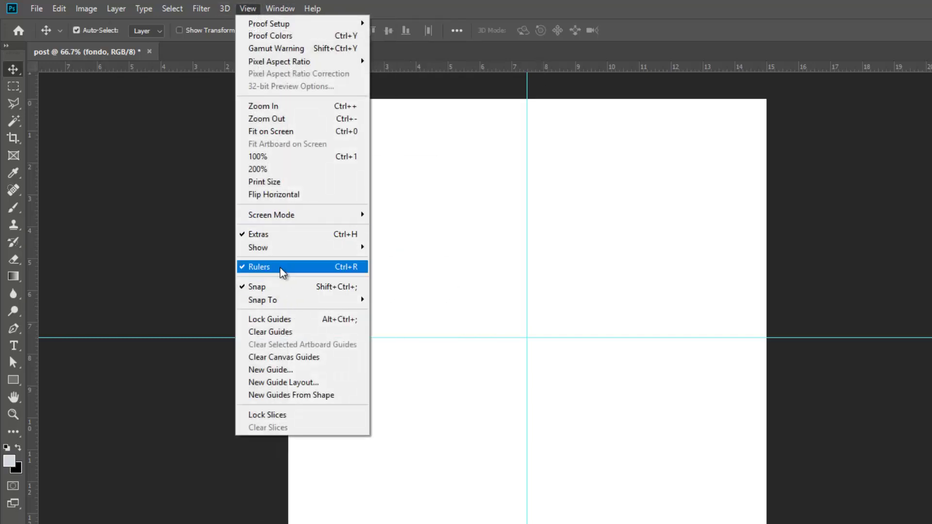
left_click(282, 270)
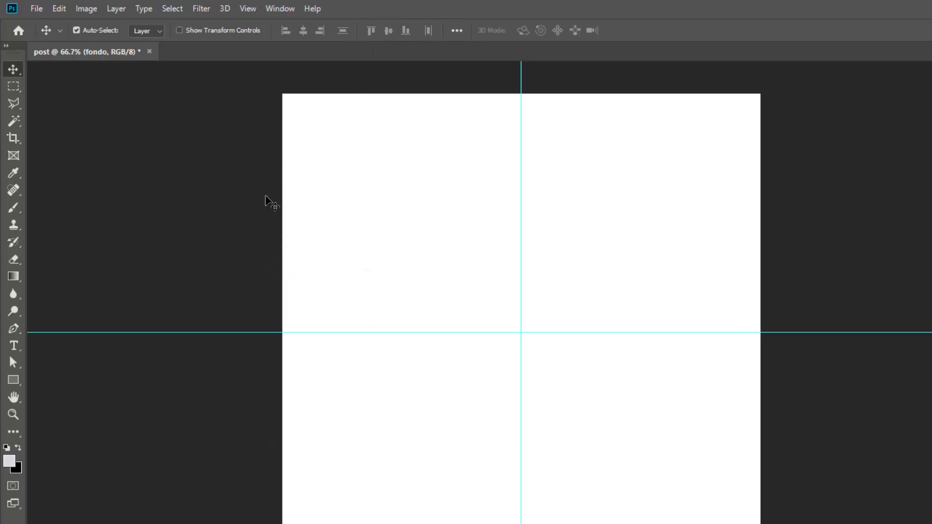
left_click(246, 8)
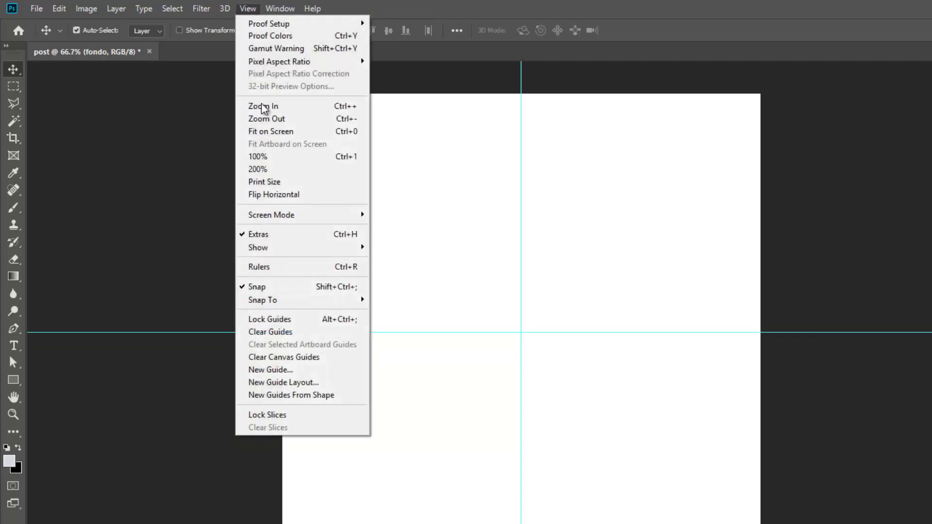
left_click(270, 266)
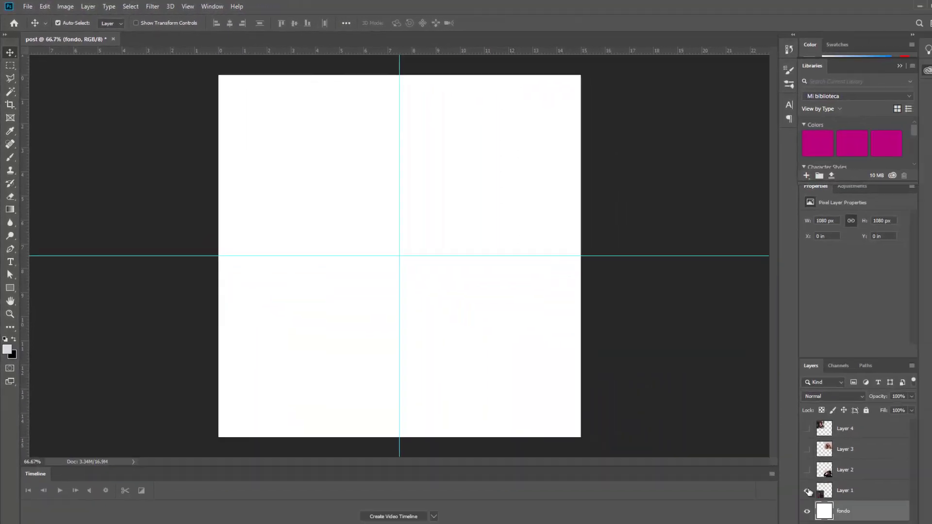
mouse_move(807, 490)
left_mouse_down()
mouse_move(807, 431)
mouse_move(777, 453)
left_mouse_up()
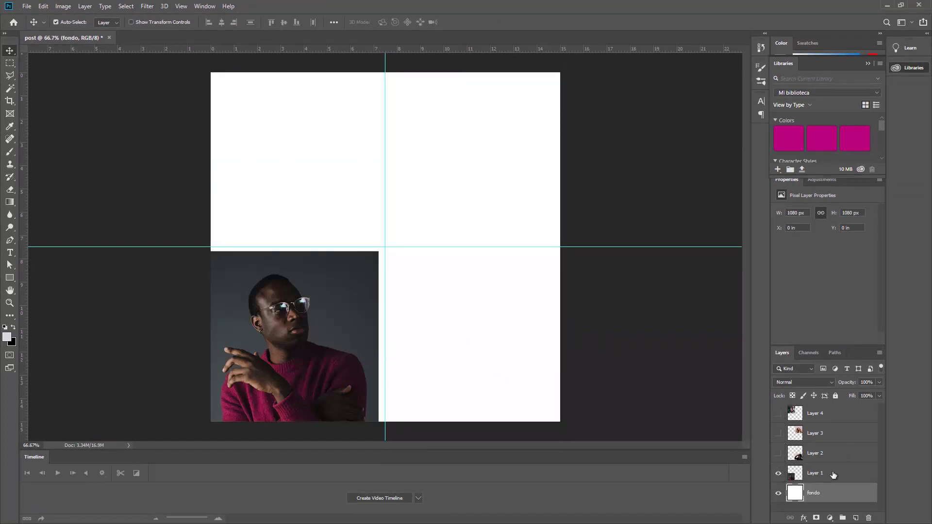
Snap the Layer 1 portrait to the guides so it fills the bottom-left quarter.
left_click(833, 474)
key("ctrl+t")
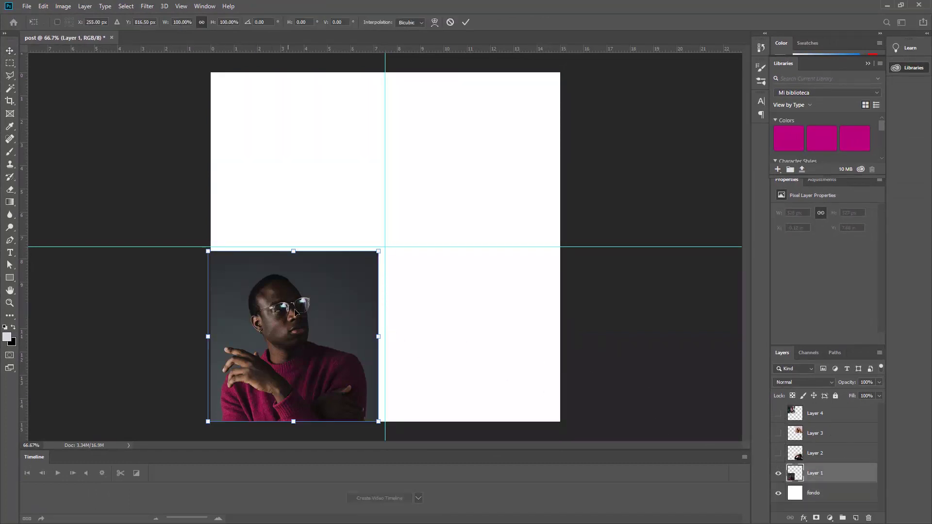
mouse_move(295, 312)
left_mouse_down()
mouse_move(322, 312)
mouse_move(289, 338)
left_mouse_up()
left_click_drag(215, 419, 210, 421)
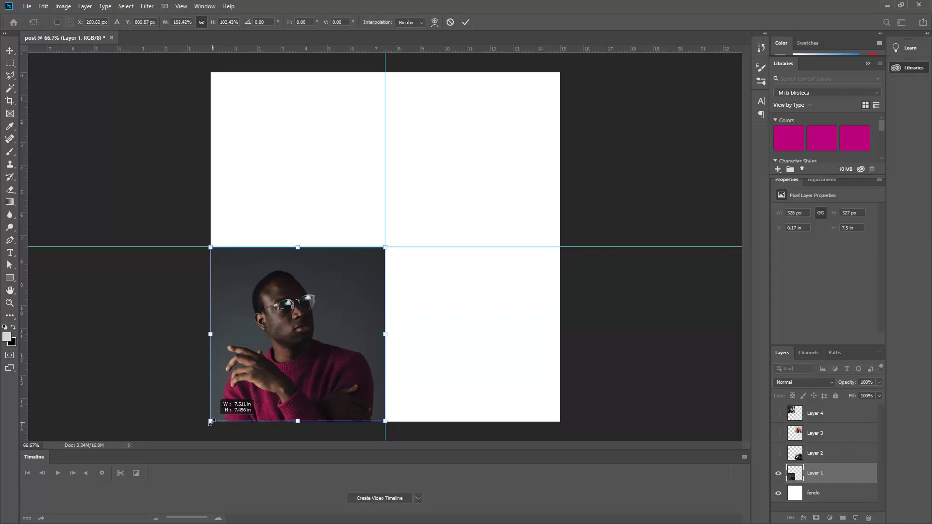
key("Return")
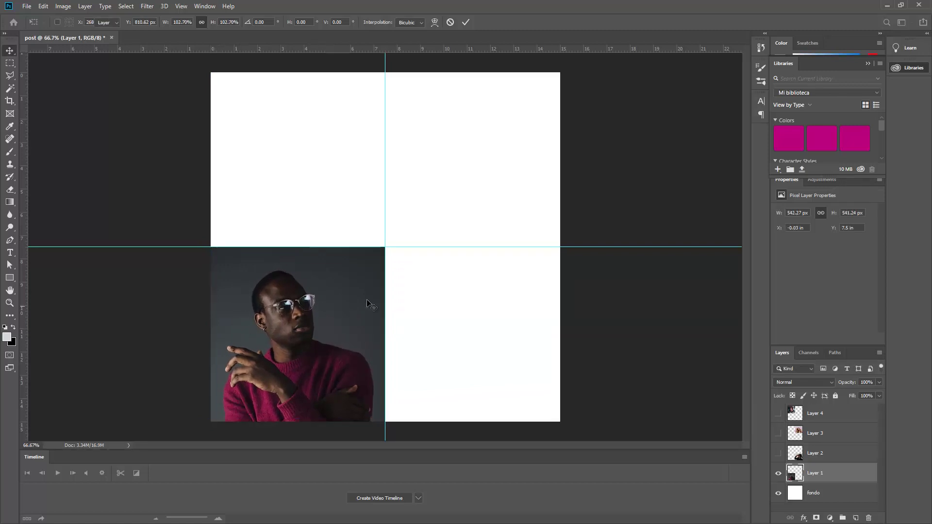
Show the hat portrait and fit it into the top-right quarter.
left_click(778, 453)
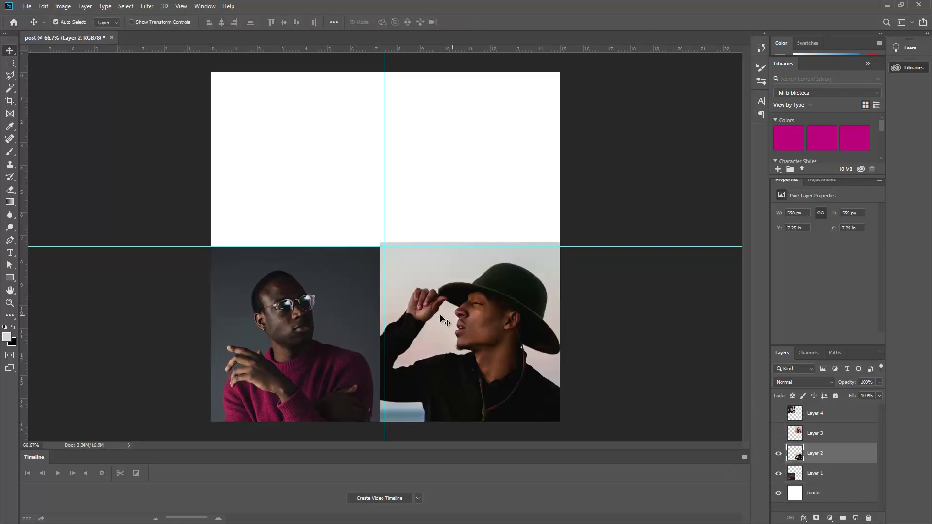
mouse_move(436, 328)
left_mouse_down()
mouse_move(454, 196)
mouse_move(443, 155)
left_mouse_up()
key("ctrl+t")
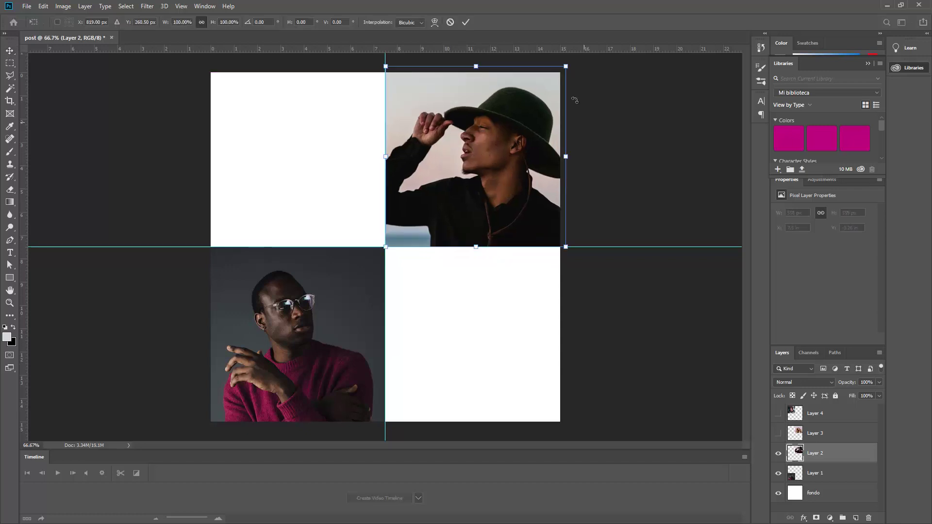
left_click_drag(567, 66, 559, 69)
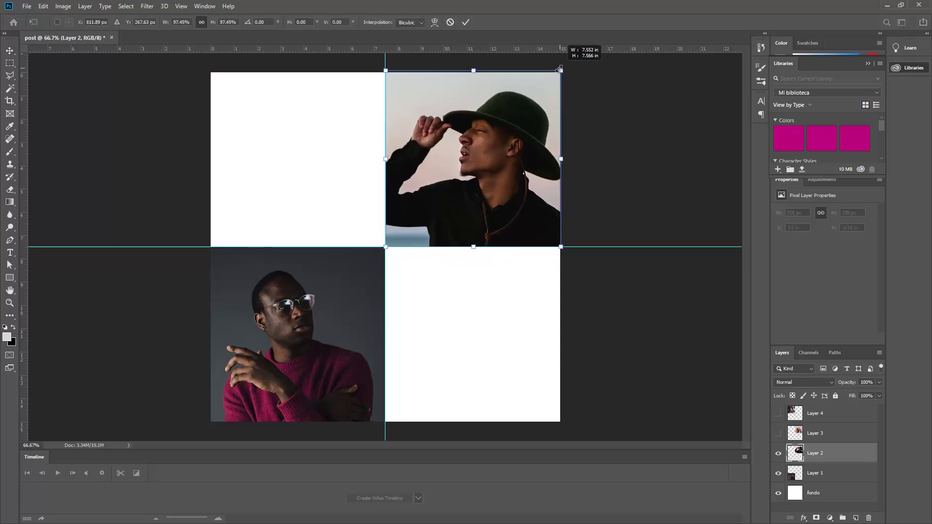
key("Return")
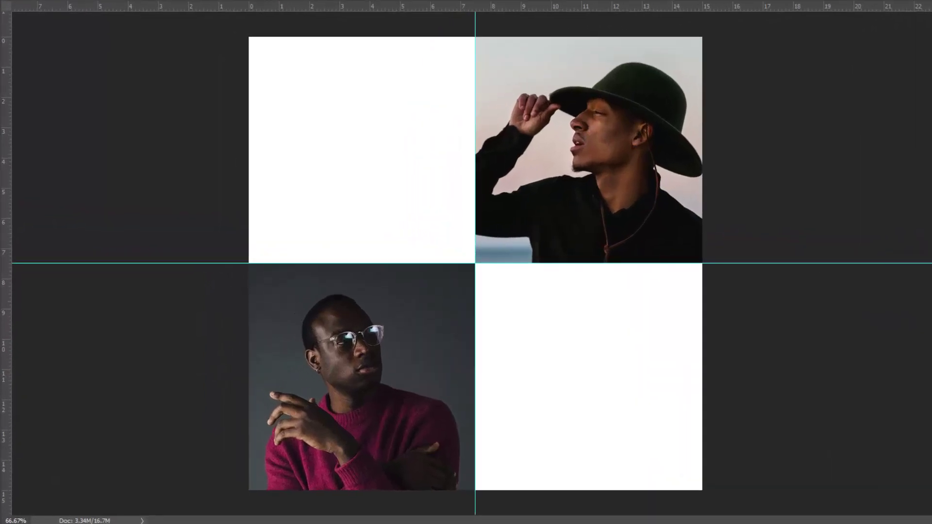
Show the long-haired woman's portrait and stretch it to fill the bottom-right quarter.
left_click(806, 442)
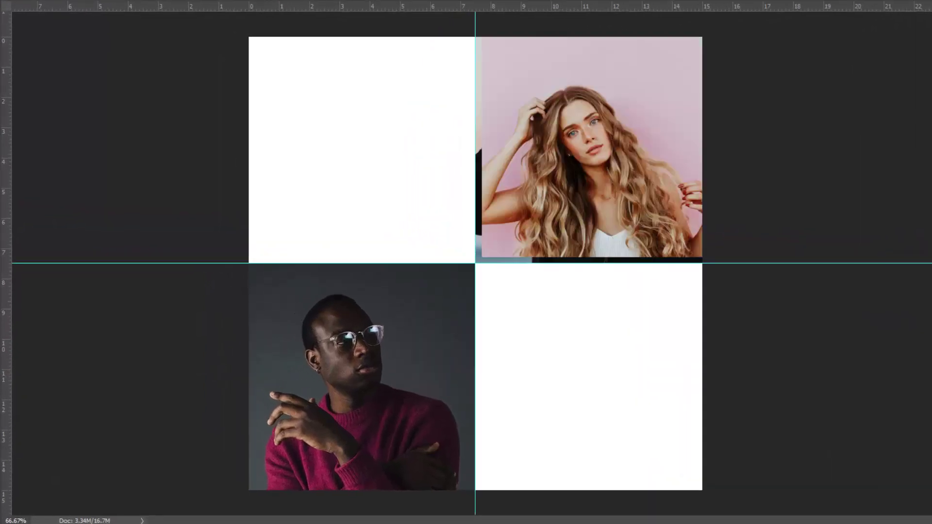
key("ctrl+t")
left_click_drag(547, 204, 540, 425)
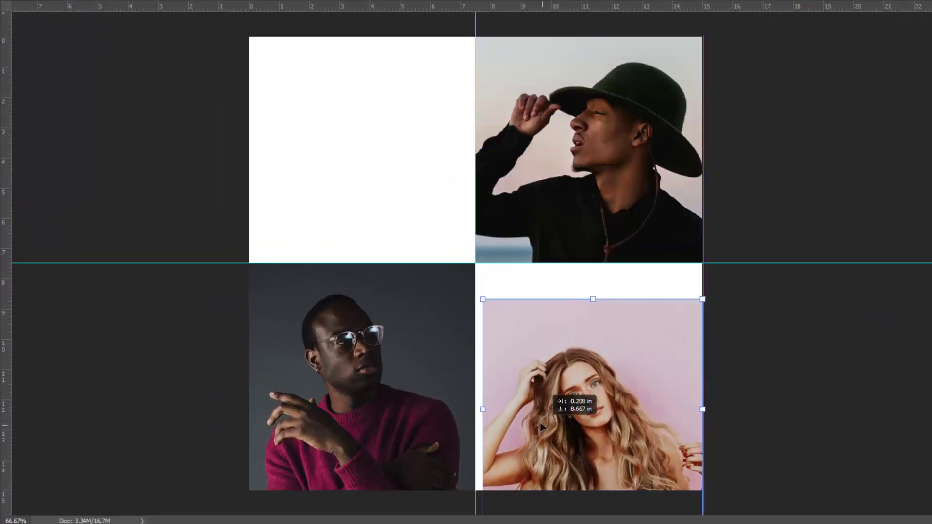
left_click_drag(697, 480, 703, 490)
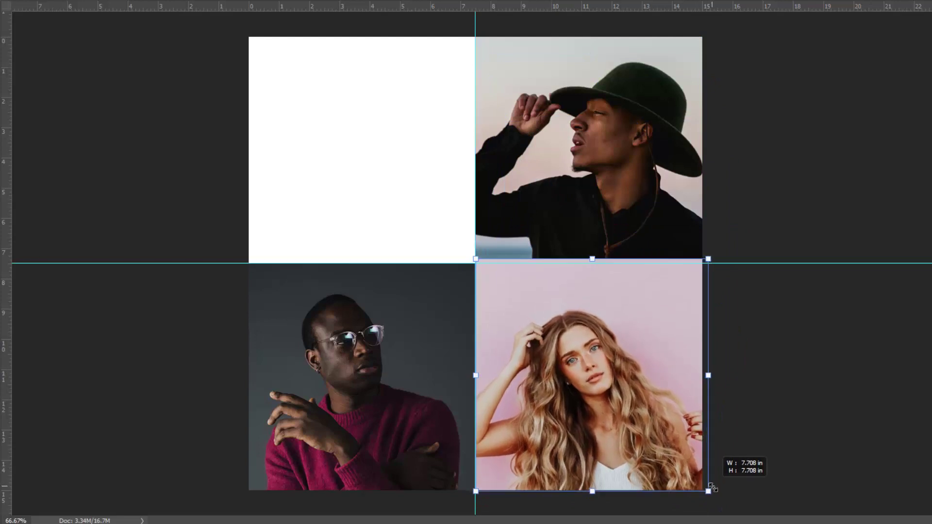
key("Return")
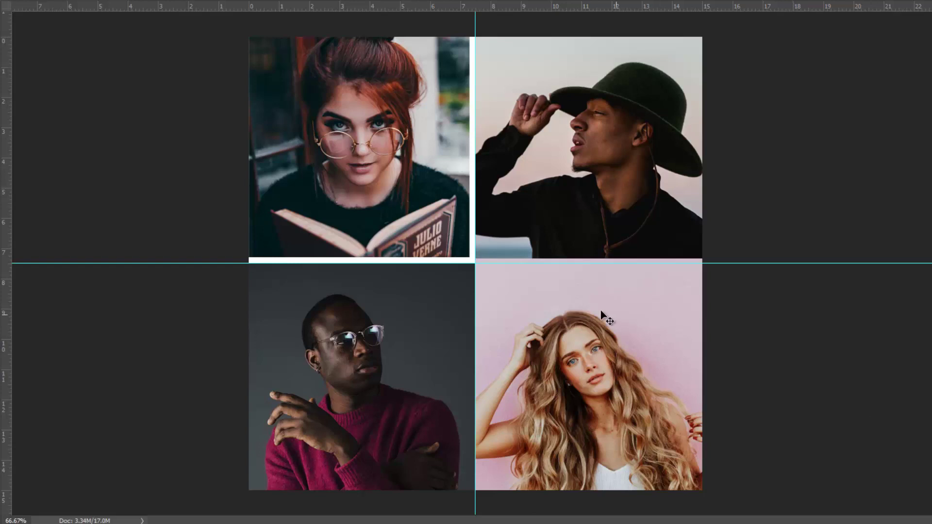
Enlarge the red-haired reader to fill the top-left quarter, then align the bottom-right portrait to the guides.
key("ctrl+t")
left_click_drag(372, 176, 389, 181)
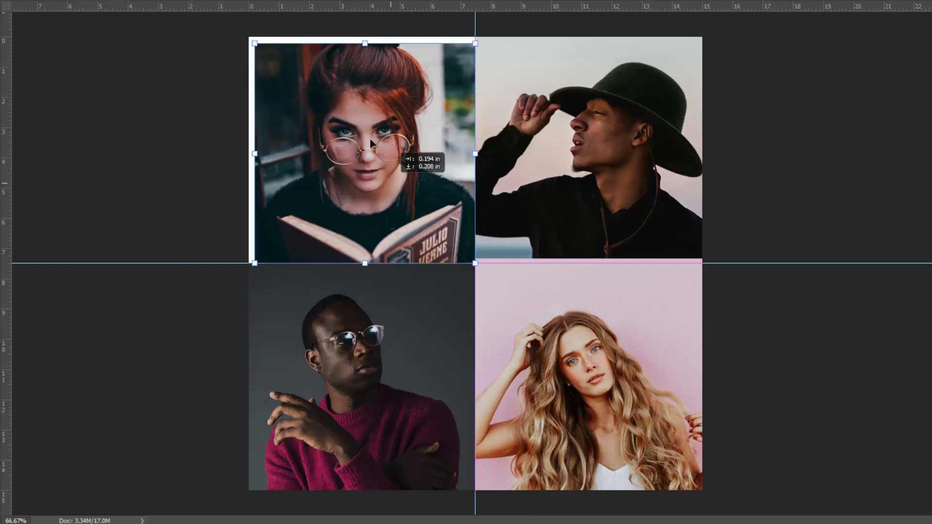
left_click_drag(242, 38, 241, 37)
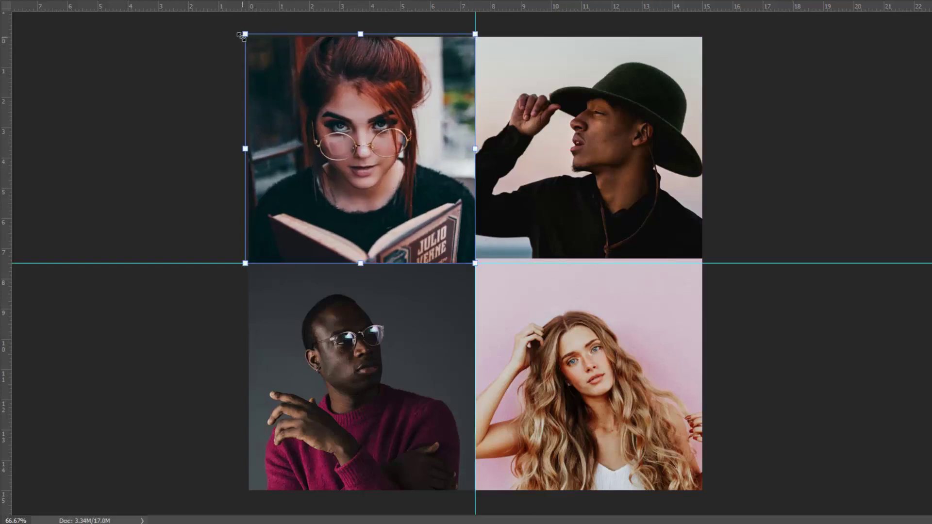
key("Return")
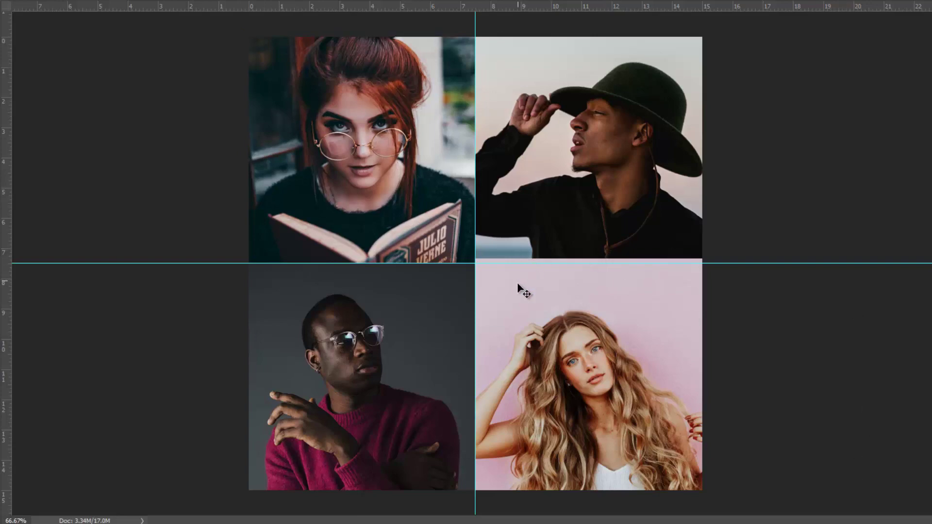
left_click_drag(520, 289, 496, 284)
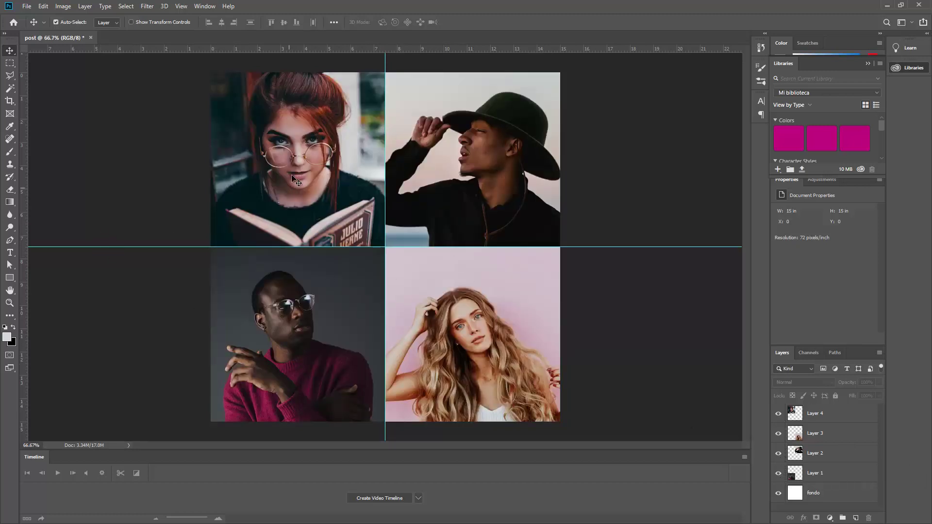
Drag the HM-logo file from File Explorer onto the centre of the collage.
key("alt+Tab")
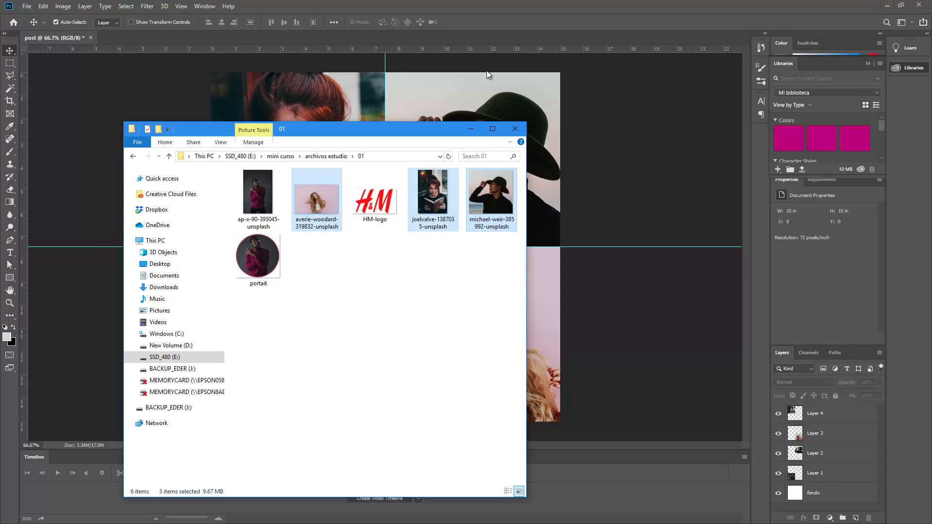
left_click_drag(410, 126, 151, 85)
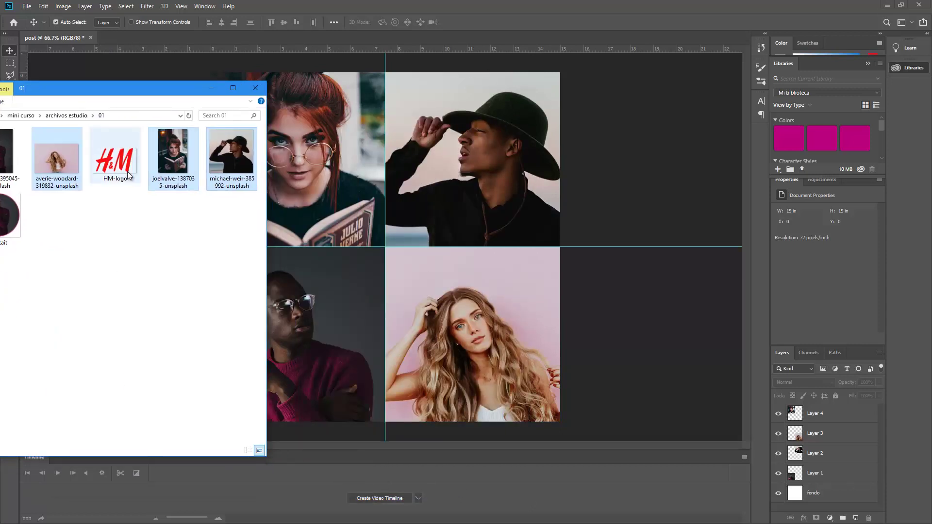
left_click(103, 178)
mouse_move(111, 166)
left_mouse_down()
mouse_move(391, 252)
mouse_move(816, 418)
left_mouse_up()
left_click_drag(743, 391, 385, 249)
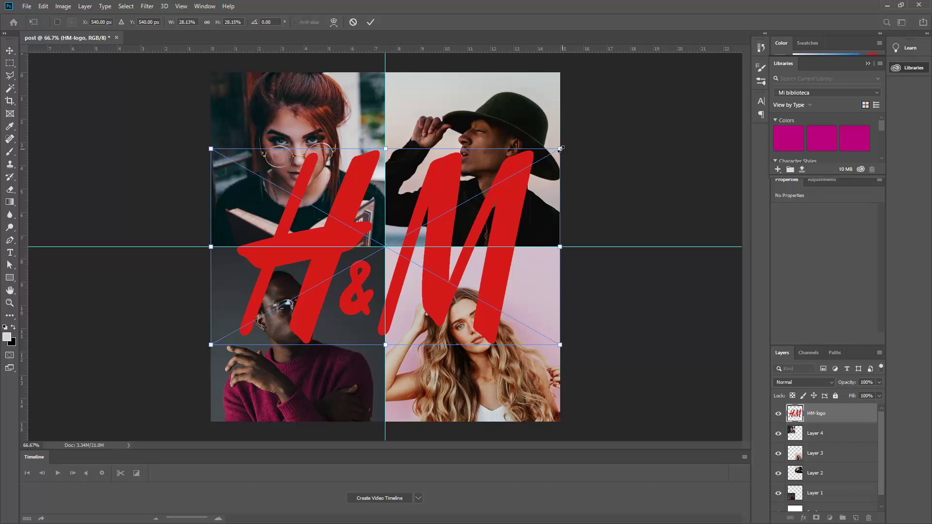
Scale the H&M logo down over the grid centre and commit the size.
mouse_move(560, 148)
left_mouse_down()
mouse_move(508, 163)
mouse_move(502, 177)
mouse_move(461, 176)
left_mouse_up()
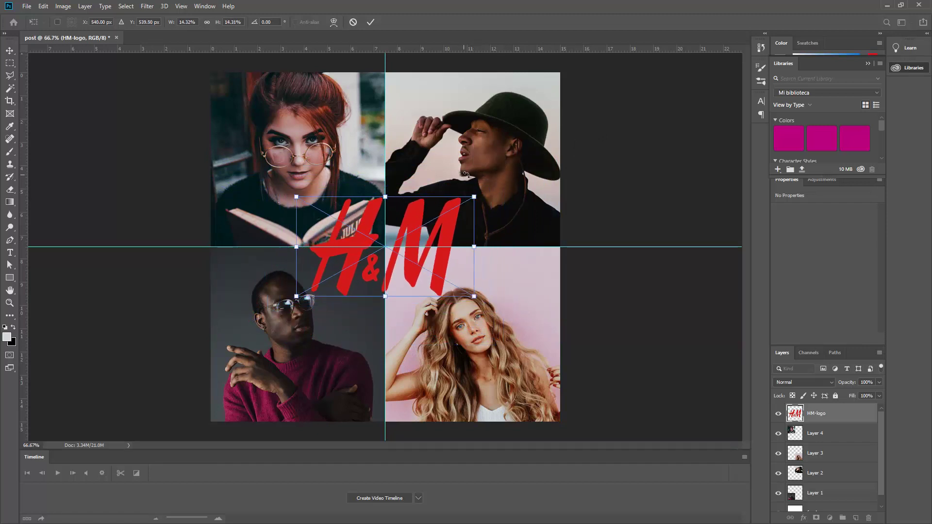
type("5")
key("Return")
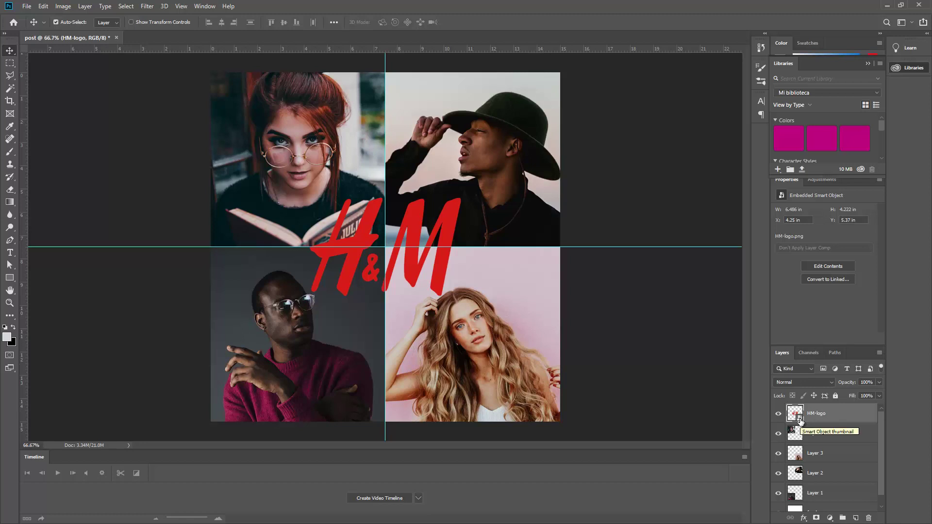
key("b")
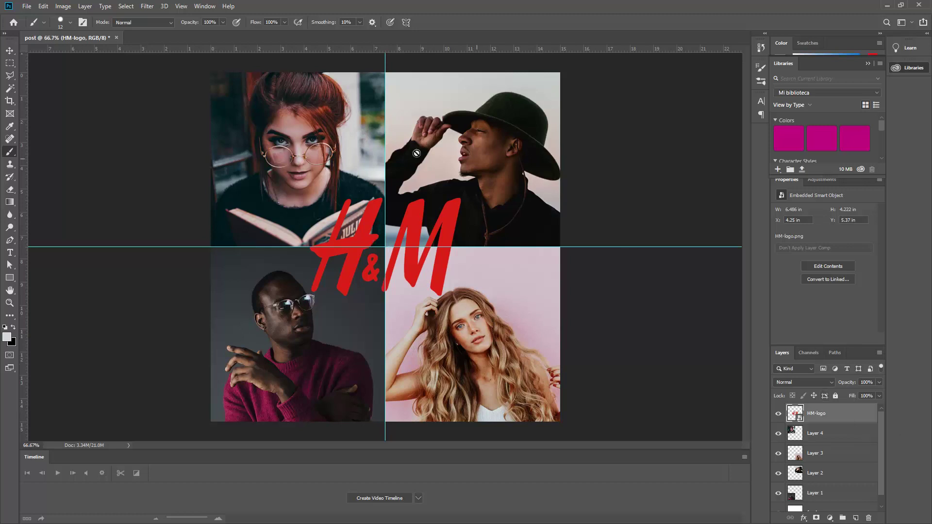
With the Move tool active, rasterize the HM-logo layer from its context menu.
left_click(11, 53)
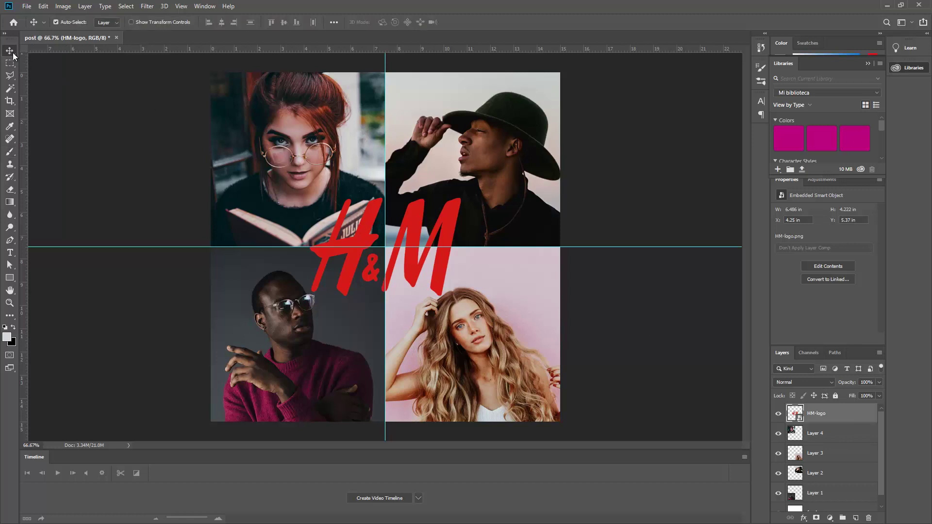
right_click(852, 418)
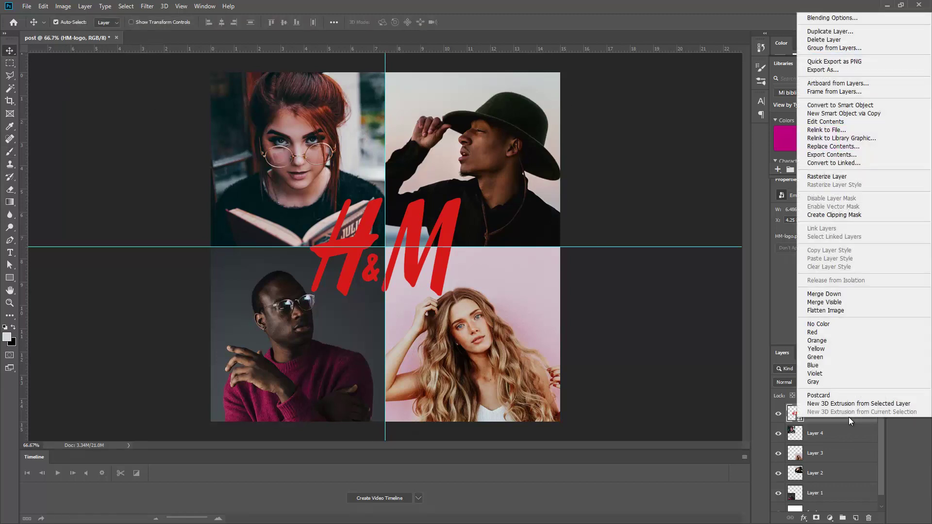
left_click(823, 178)
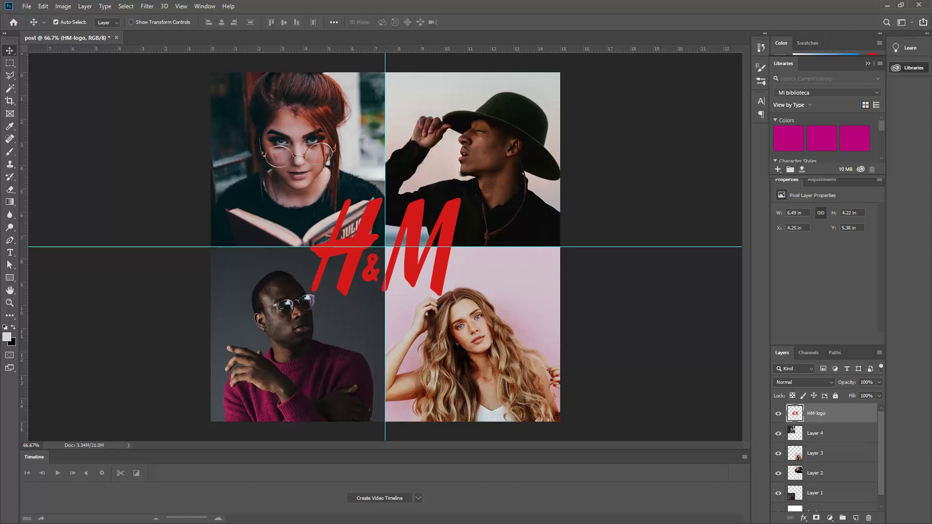
mouse_move(158, 88)
left_mouse_down()
mouse_move(368, 133)
mouse_move(313, 138)
left_mouse_up()
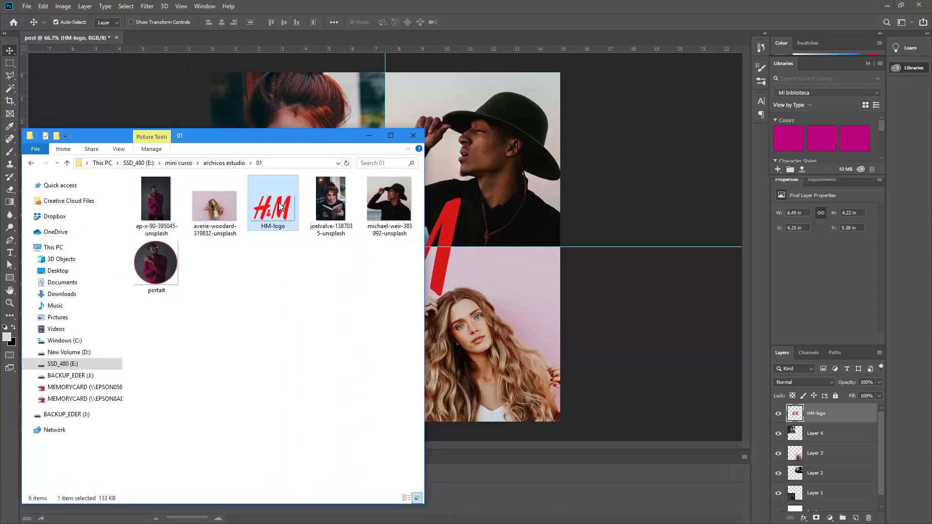
mouse_move(272, 204)
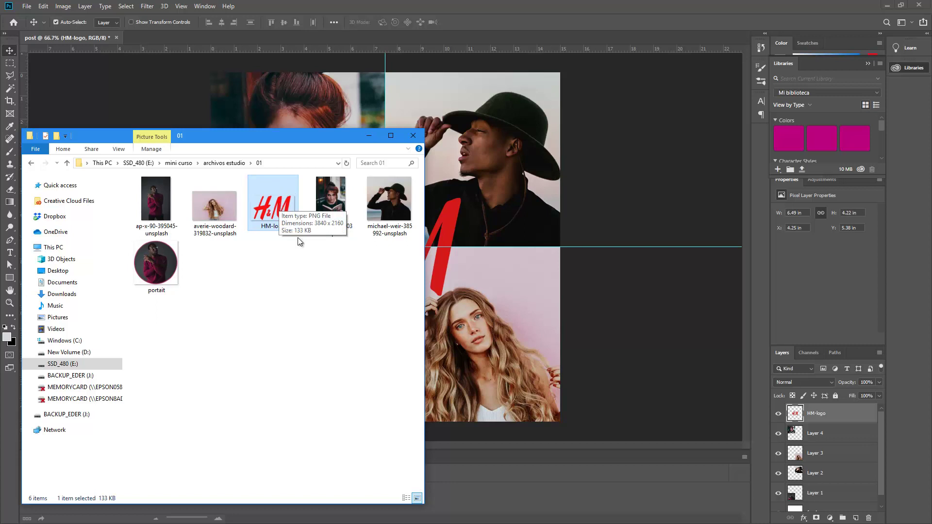
left_click(440, 165)
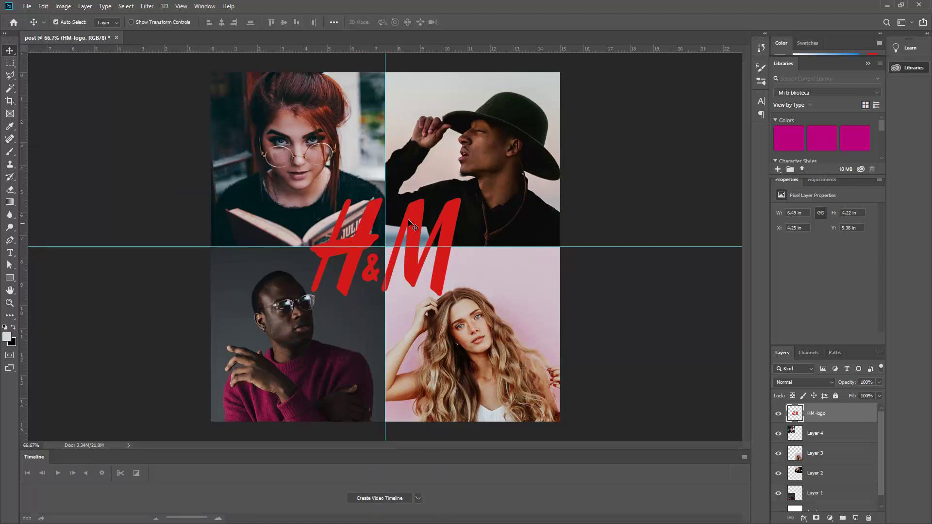
Add a Color Overlay layer style to HM-logo with colour #ffffff.
double_click(864, 418)
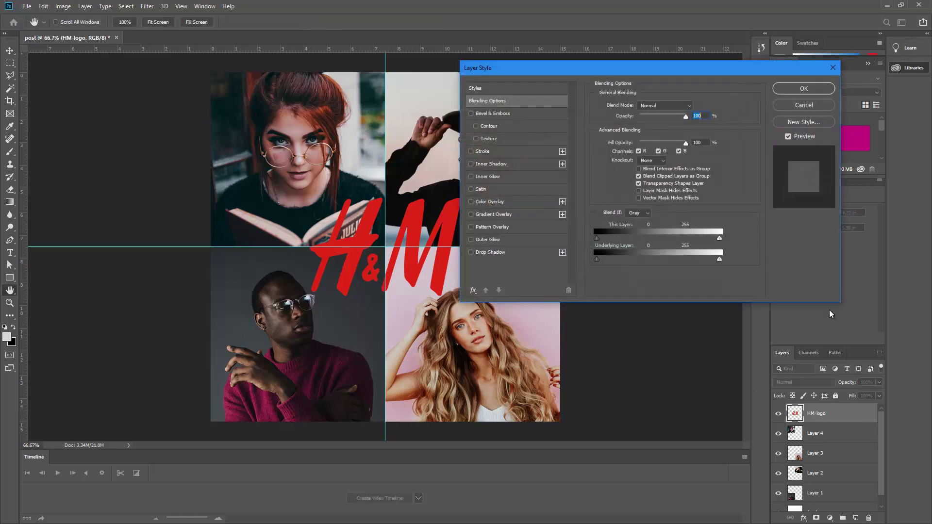
left_click_drag(551, 75, 563, 71)
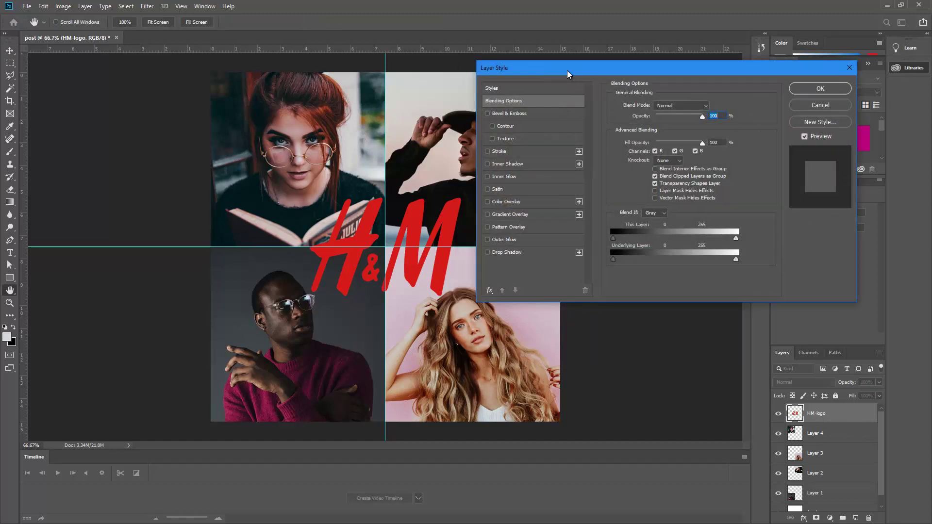
left_click(488, 201)
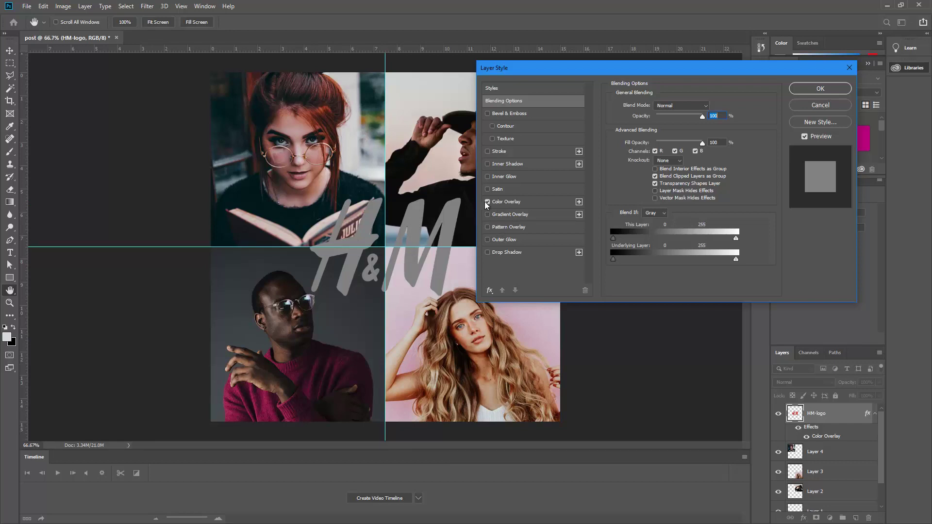
left_click(506, 201)
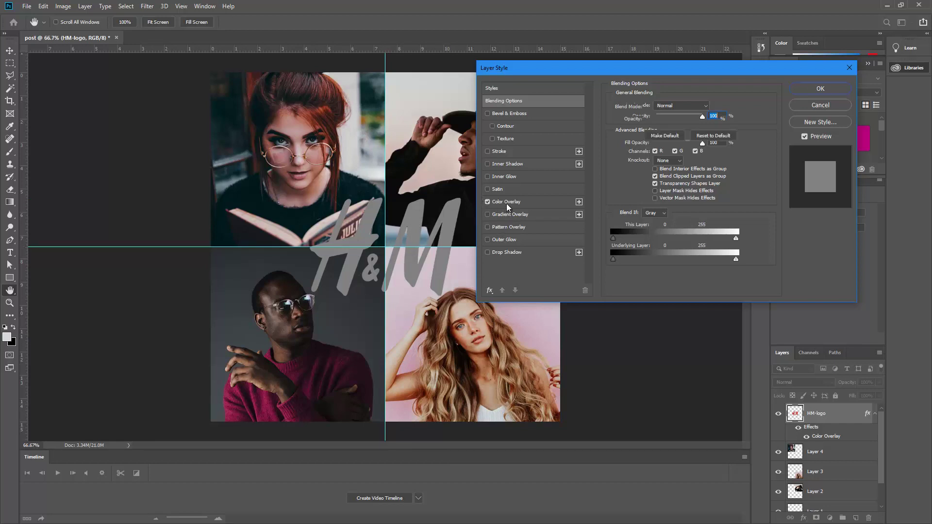
left_click(711, 107)
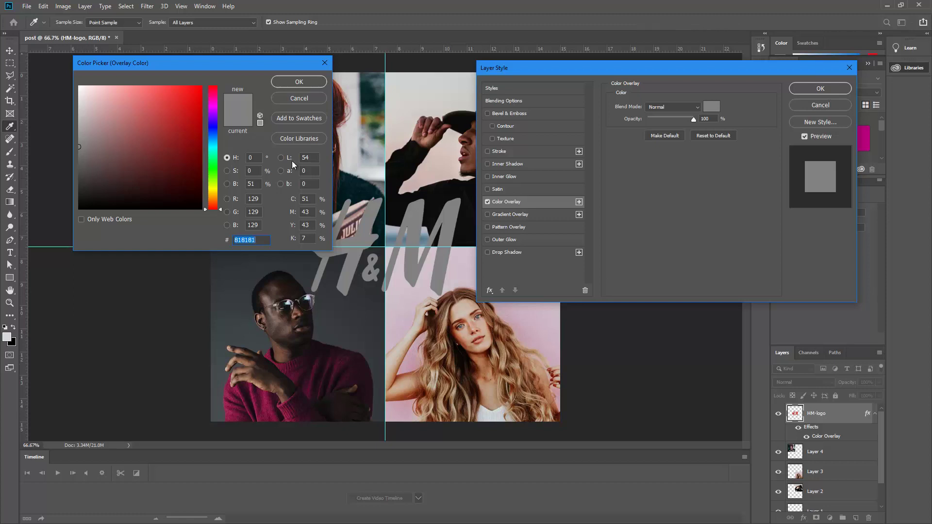
left_click(442, 168)
left_click(361, 150)
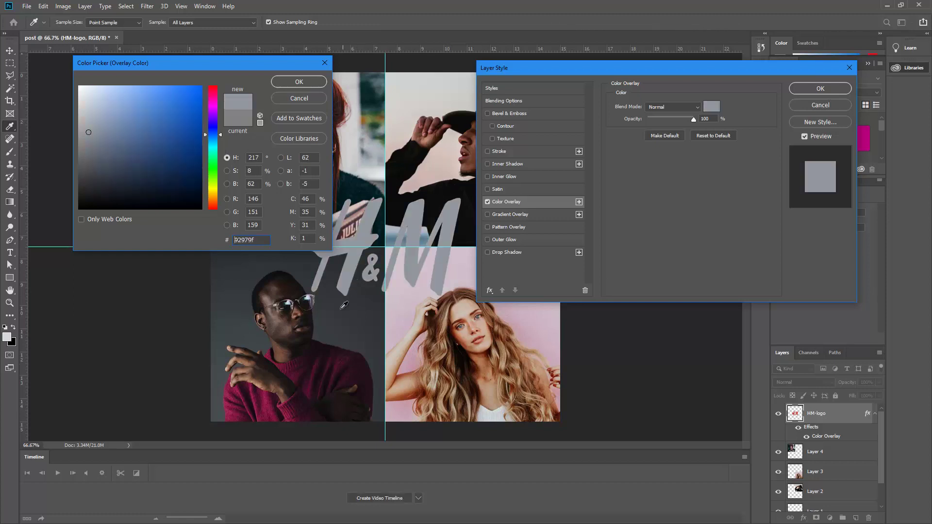
left_click_drag(95, 99, 60, 75)
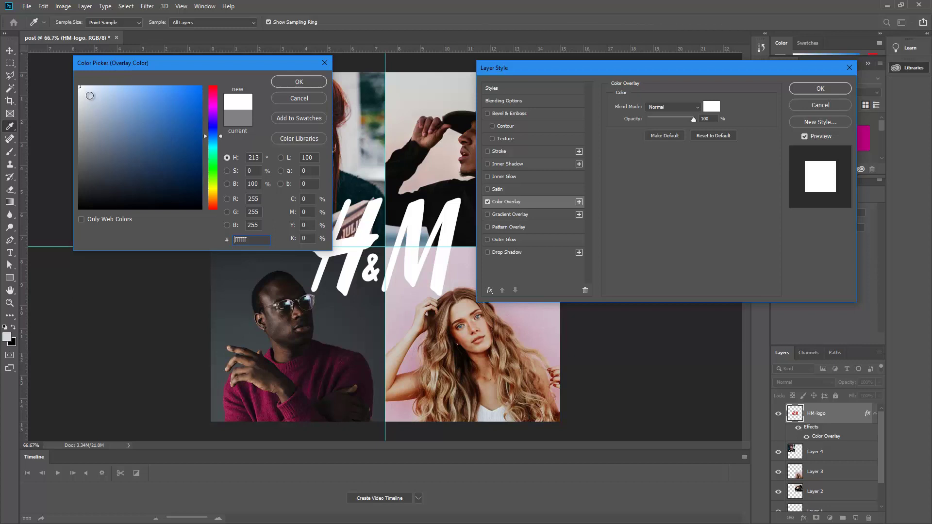
left_click(298, 82)
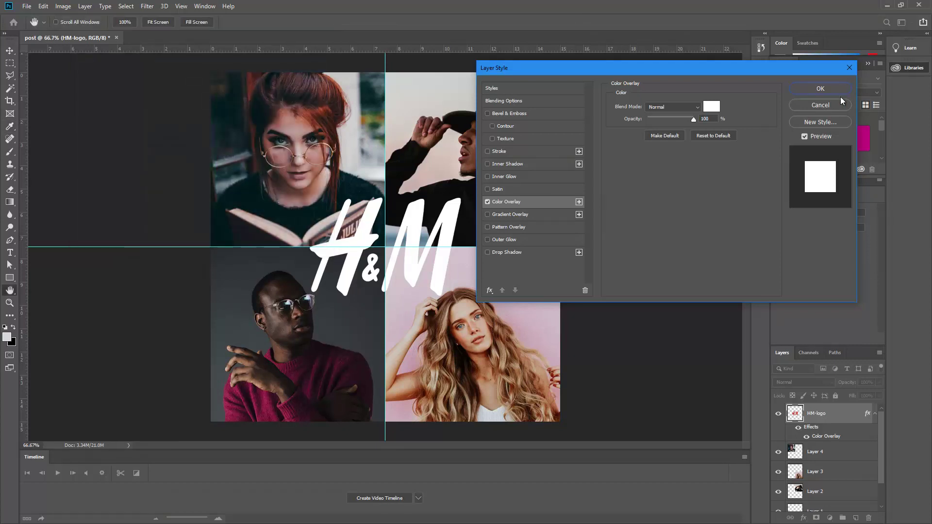
left_click(831, 88)
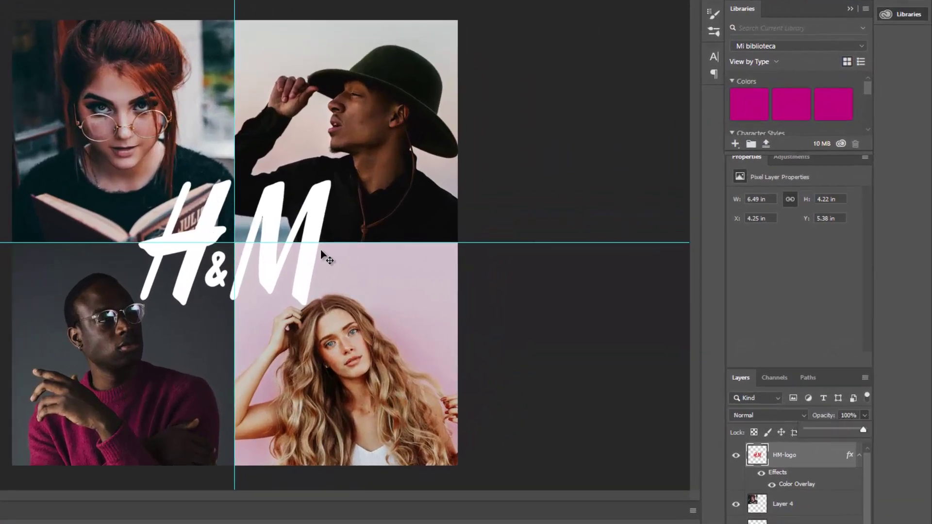
Lower the logo layer opacity to 58%, test Hard Light, then revert to Normal blending.
left_click_drag(863, 429, 836, 429)
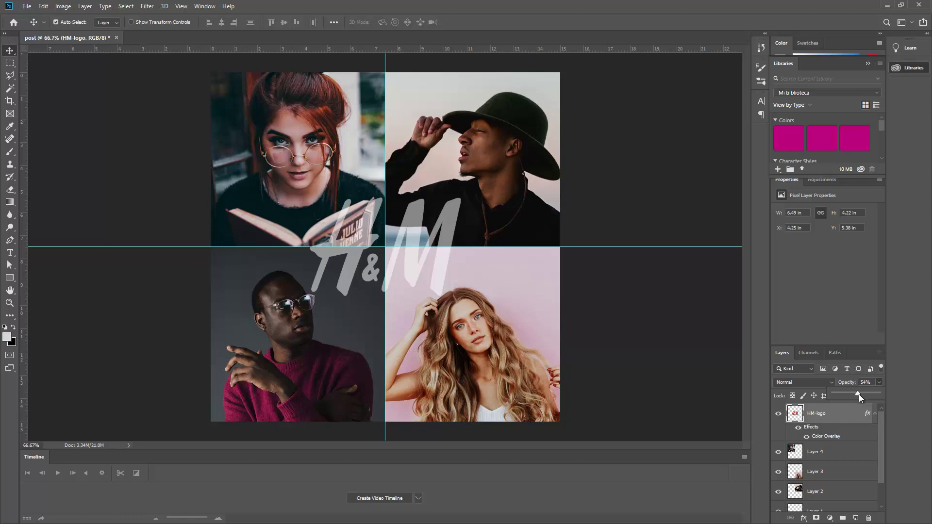
left_click_drag(858, 394, 859, 394)
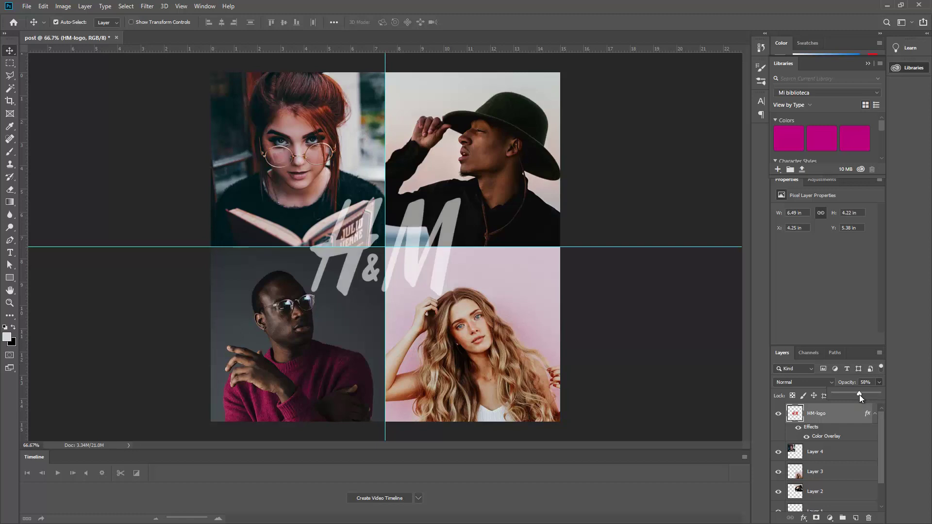
left_click(828, 381)
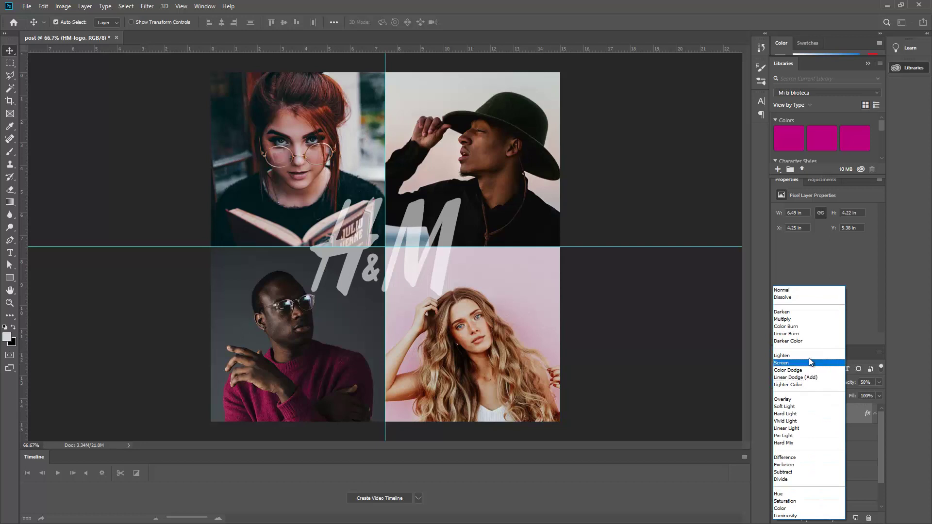
left_click(805, 414)
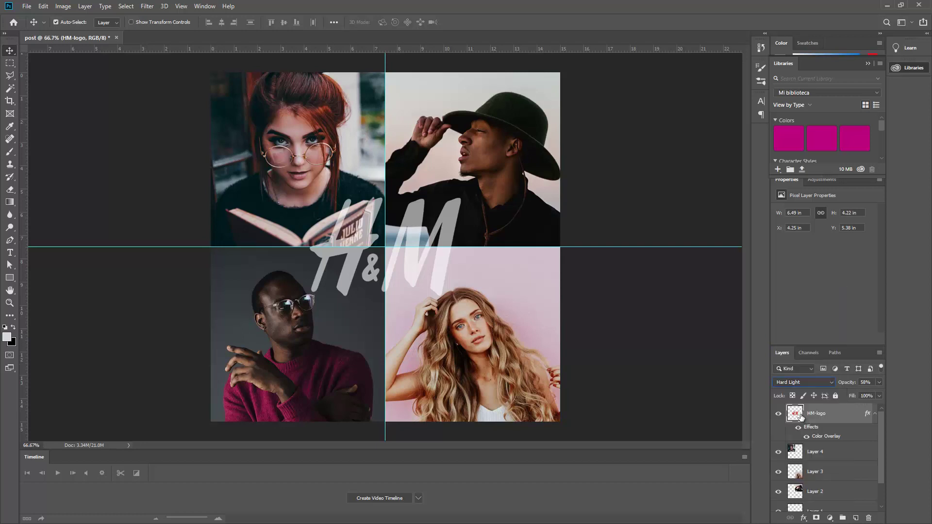
left_click(833, 385)
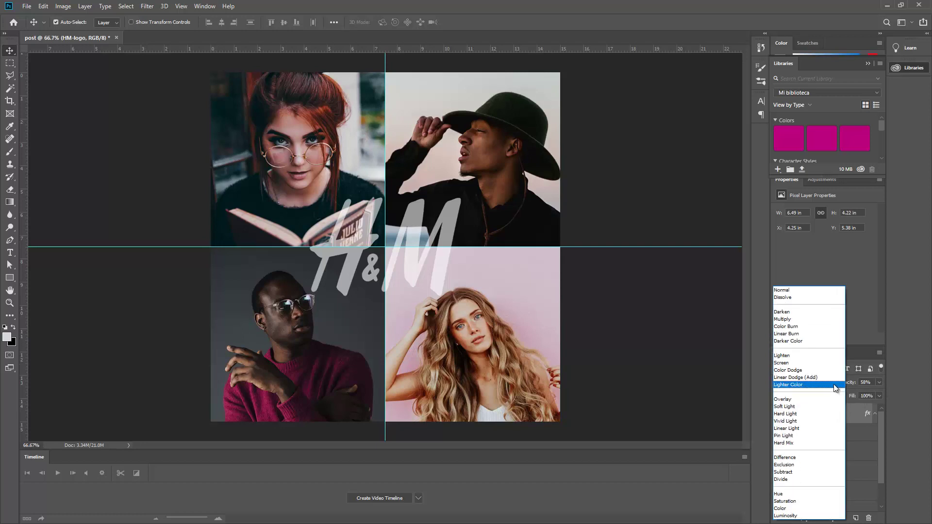
left_click(789, 289)
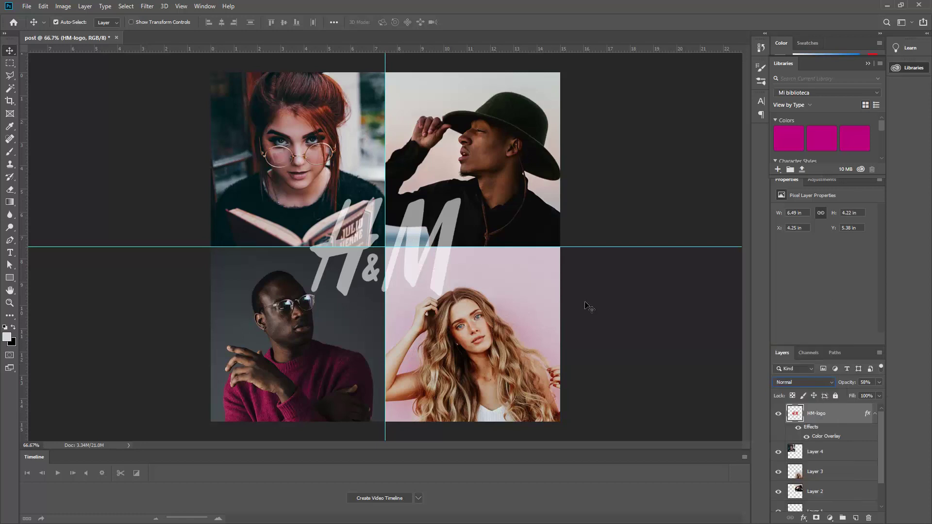